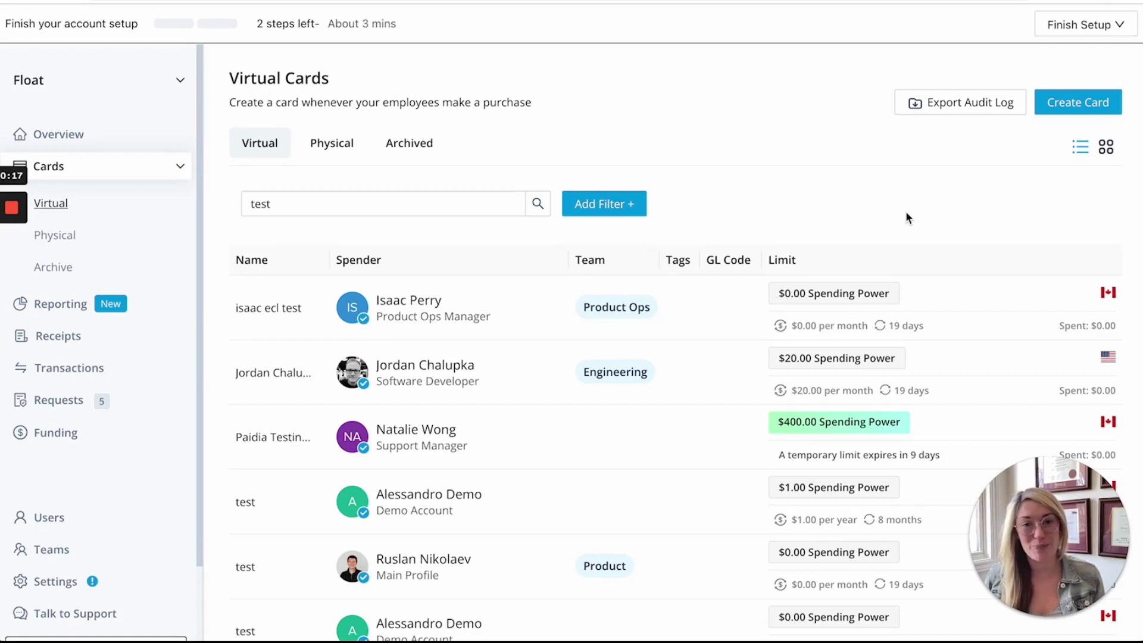
Step: Begin creating a new card from the Virtual Cards page
{"action": "mouse_move", "coordinate": [11, 274]}
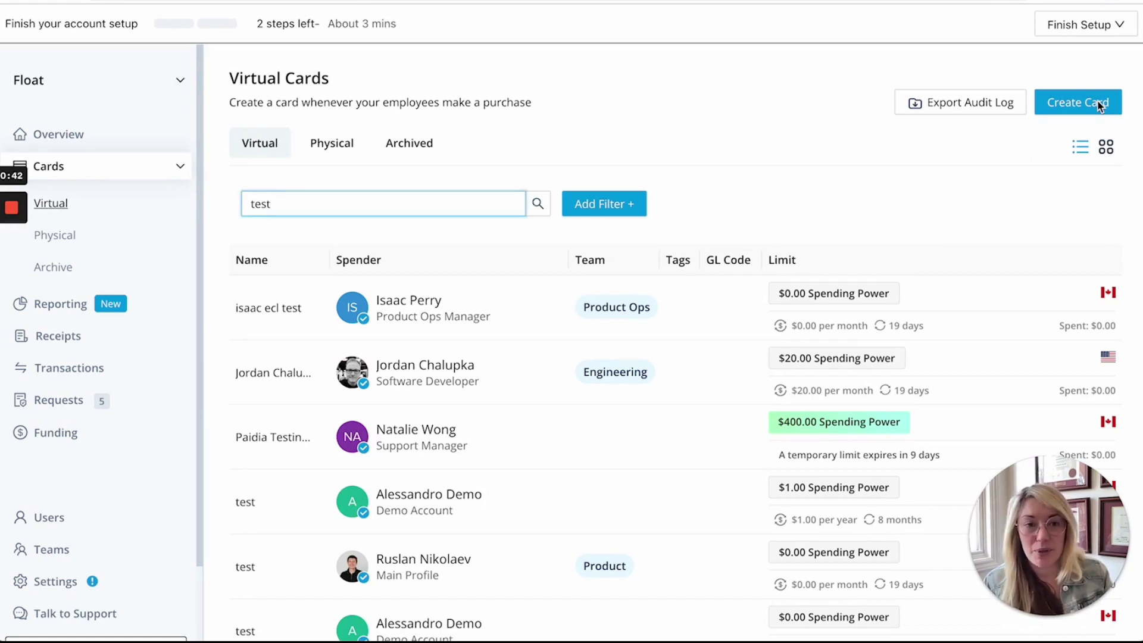
{"action": "left_click", "coordinate": [1085, 104]}
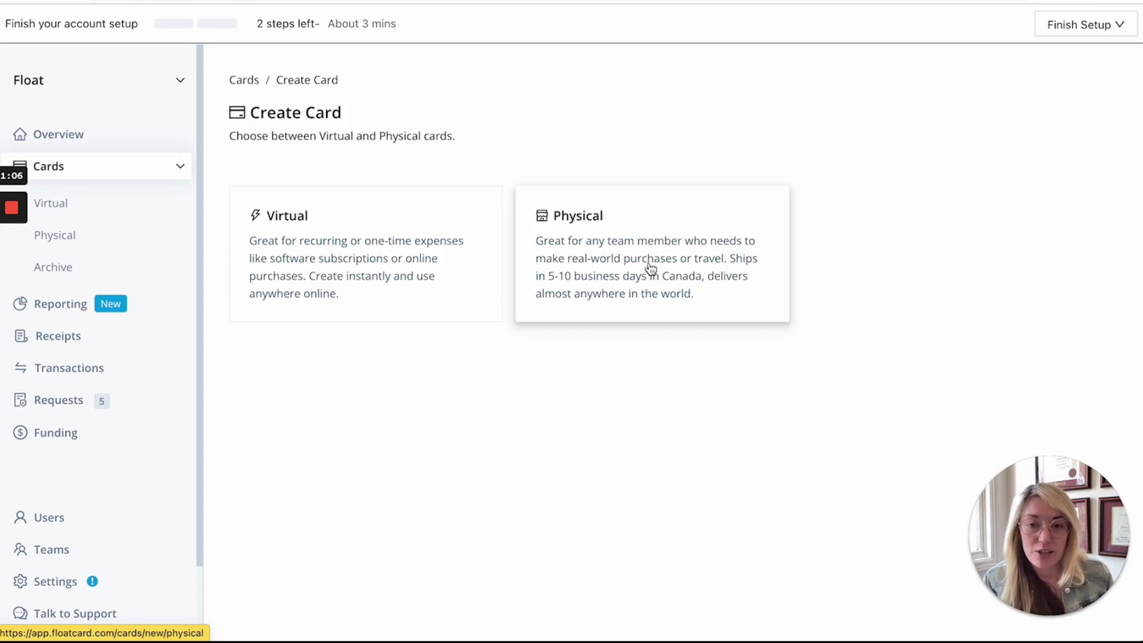
Step: Choose Physical as the new card type
{"action": "left_click", "coordinate": [651, 269]}
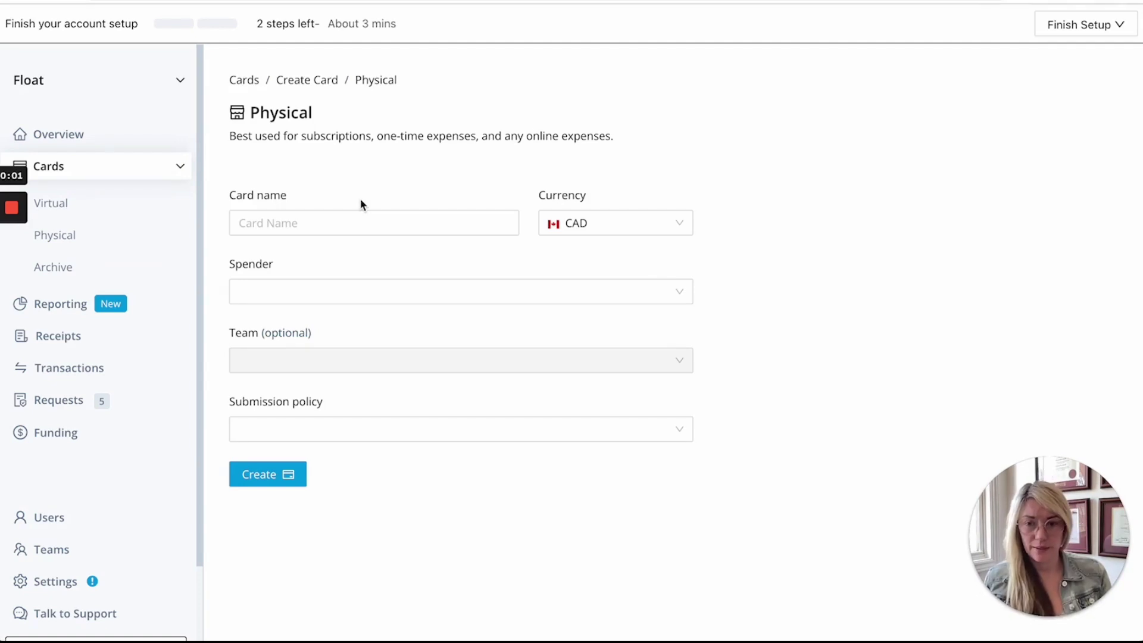
Step: Name the card after the employee with a '(Test)' suffix and make the employee its spender
{"action": "left_click", "coordinate": [260, 224]}
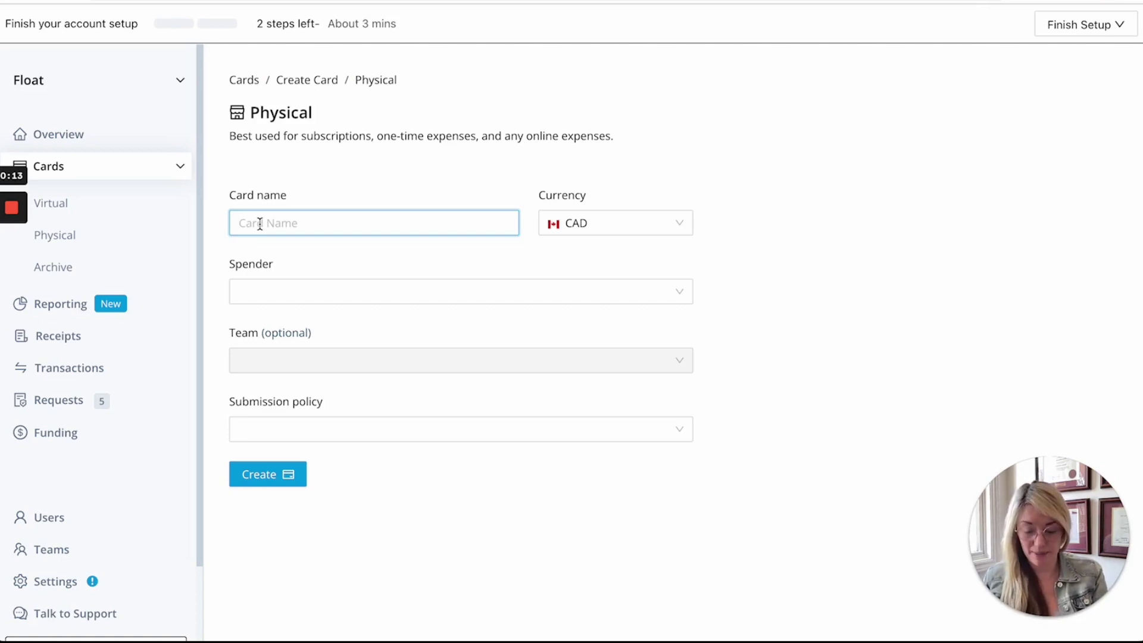
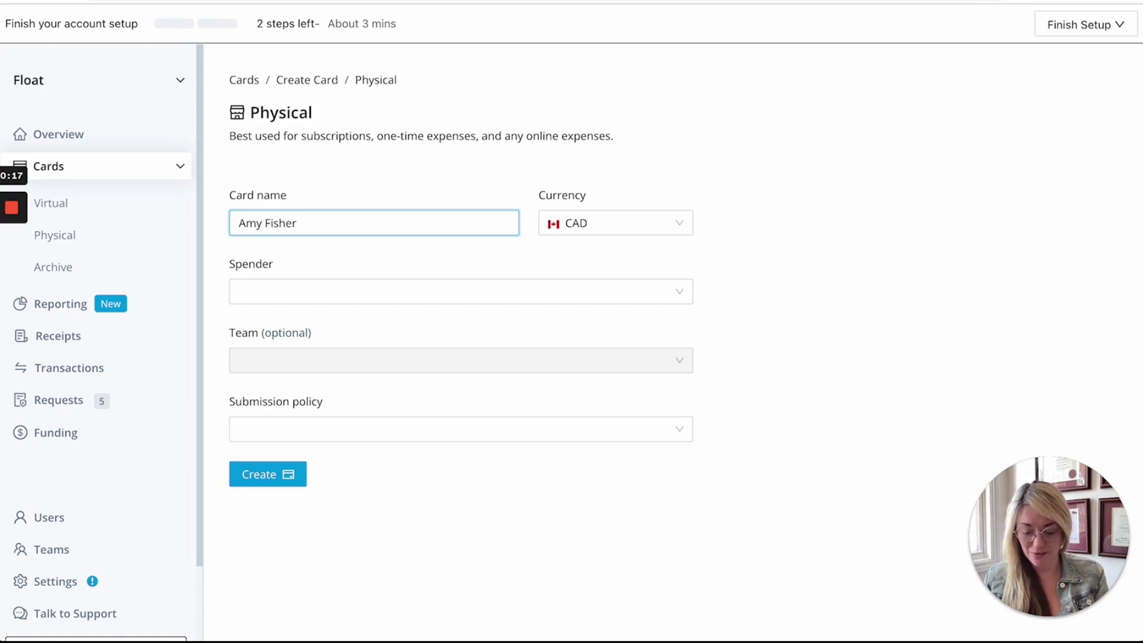
{"action": "type", "text": " Float Card "}
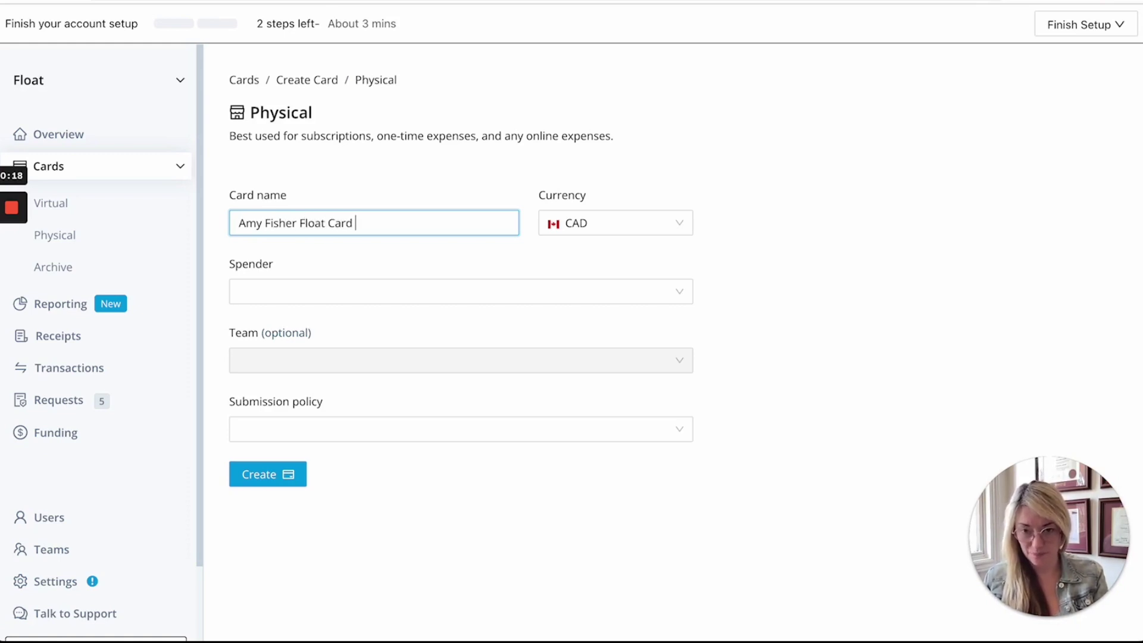
{"action": "type", "text": "(Test)"}
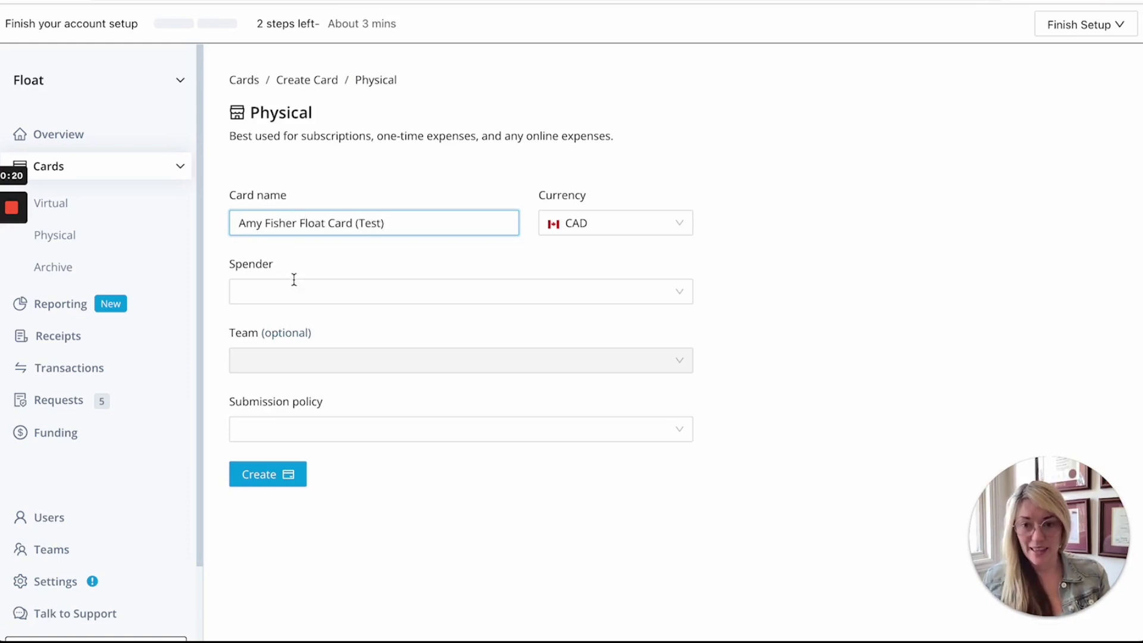
{"action": "left_click", "coordinate": [299, 289]}
{"action": "scroll", "coordinate": [318, 385], "scroll_direction": "down", "scroll_amount": 3}
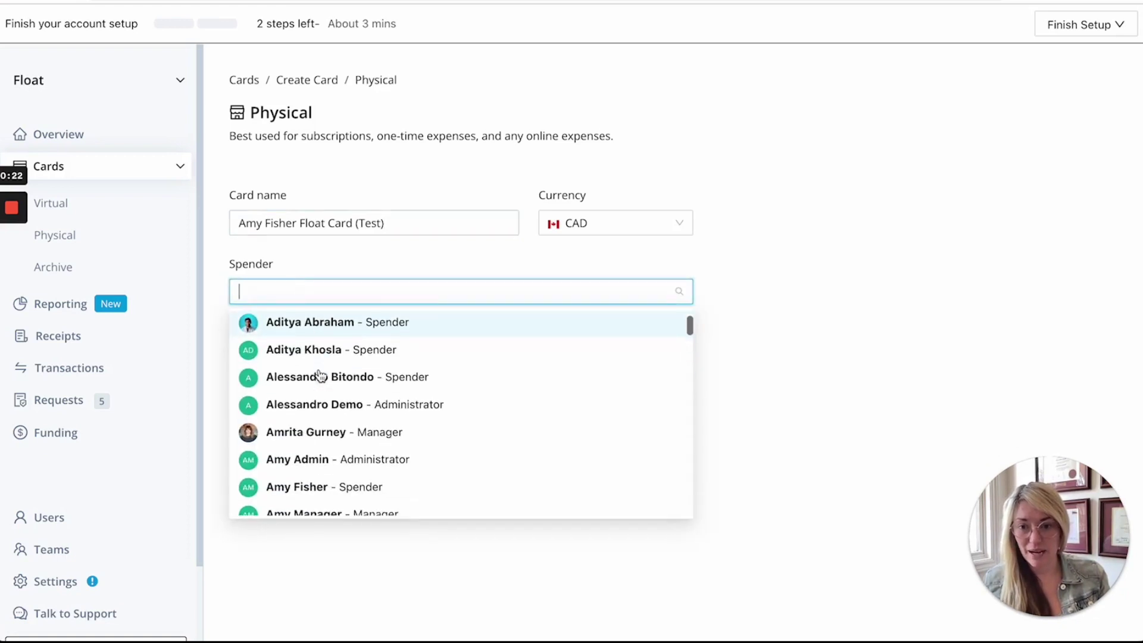
{"action": "left_click", "coordinate": [319, 387]}
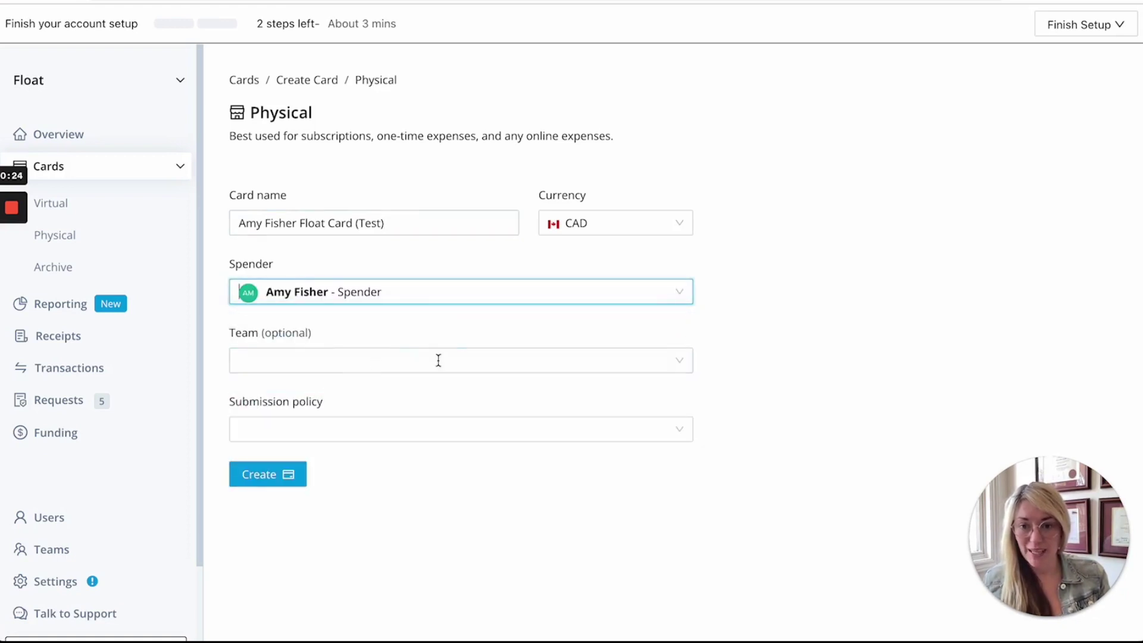
Step: Assign the physical card to the Marketing team
{"action": "left_click", "coordinate": [685, 367]}
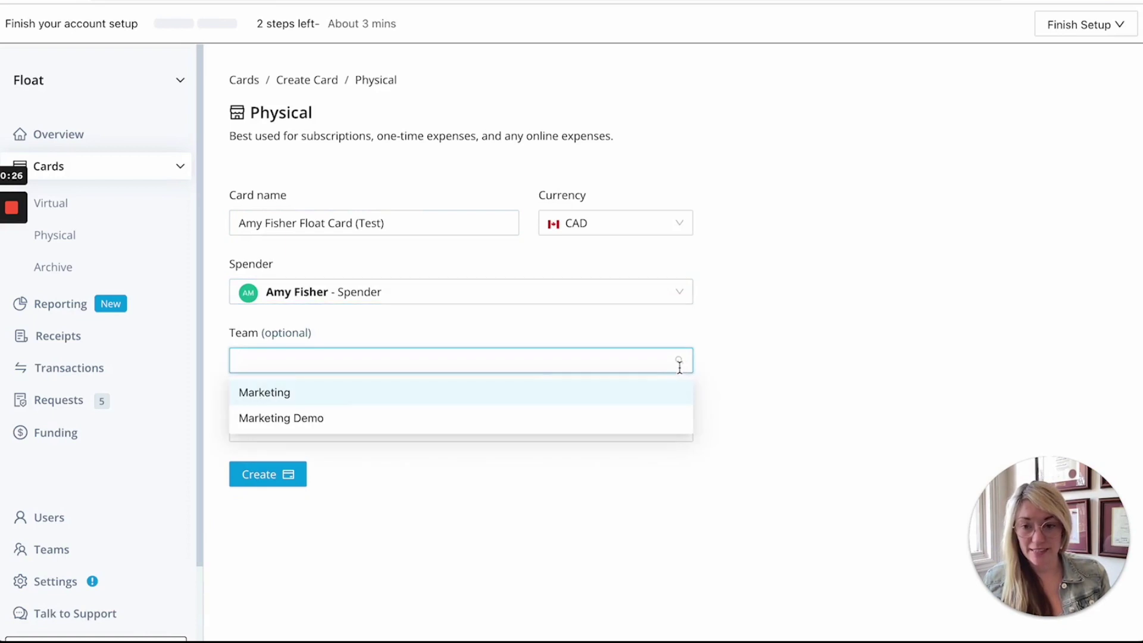
{"action": "left_click", "coordinate": [261, 395]}
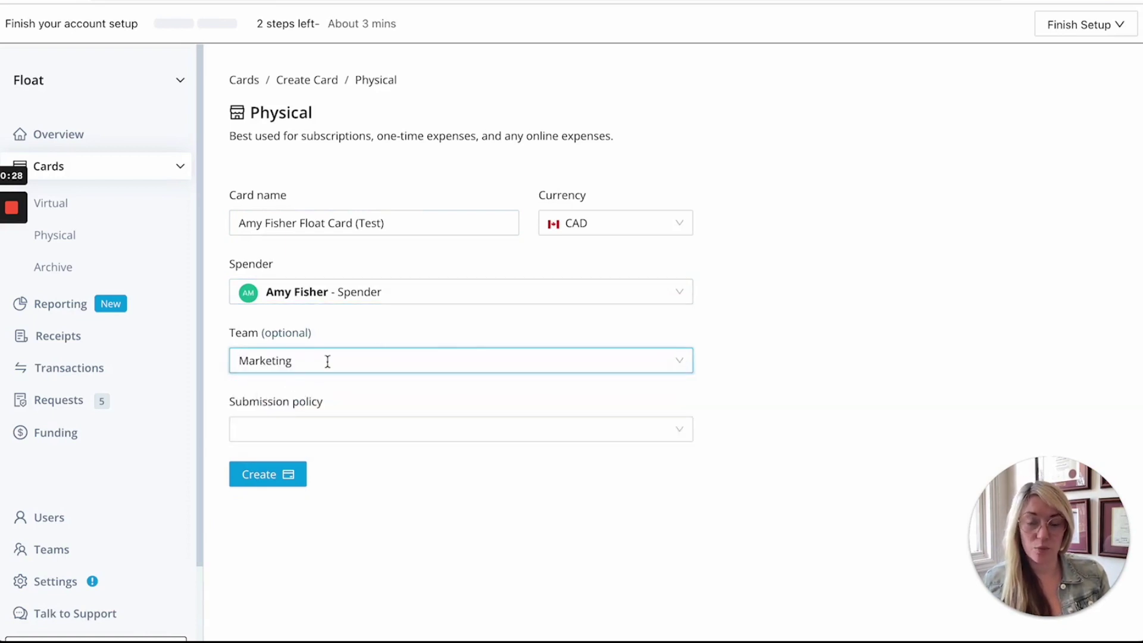
{"action": "scroll", "coordinate": [381, 351], "scroll_direction": "down", "scroll_amount": 1}
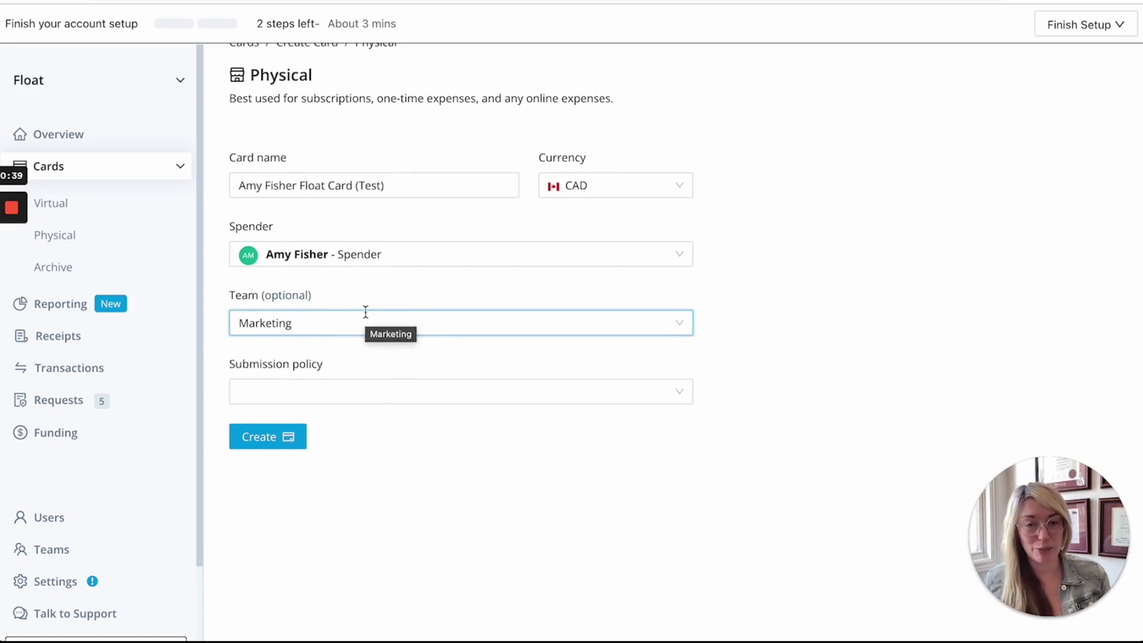
{"action": "scroll", "coordinate": [365, 312], "scroll_direction": "down", "scroll_amount": 1}
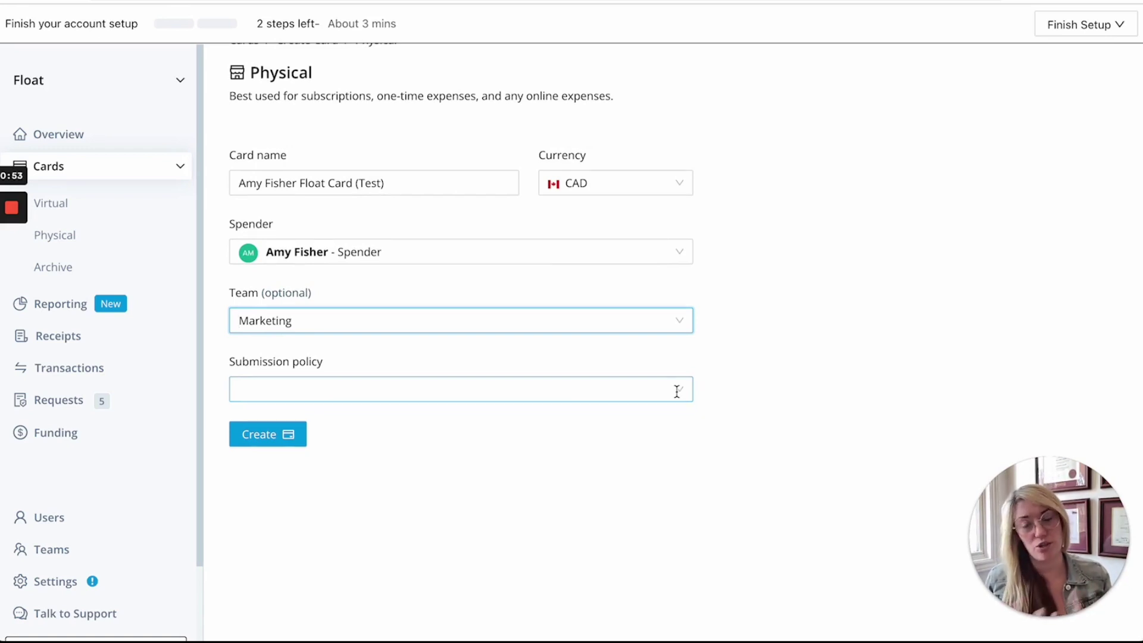
{"action": "left_click", "coordinate": [676, 391]}
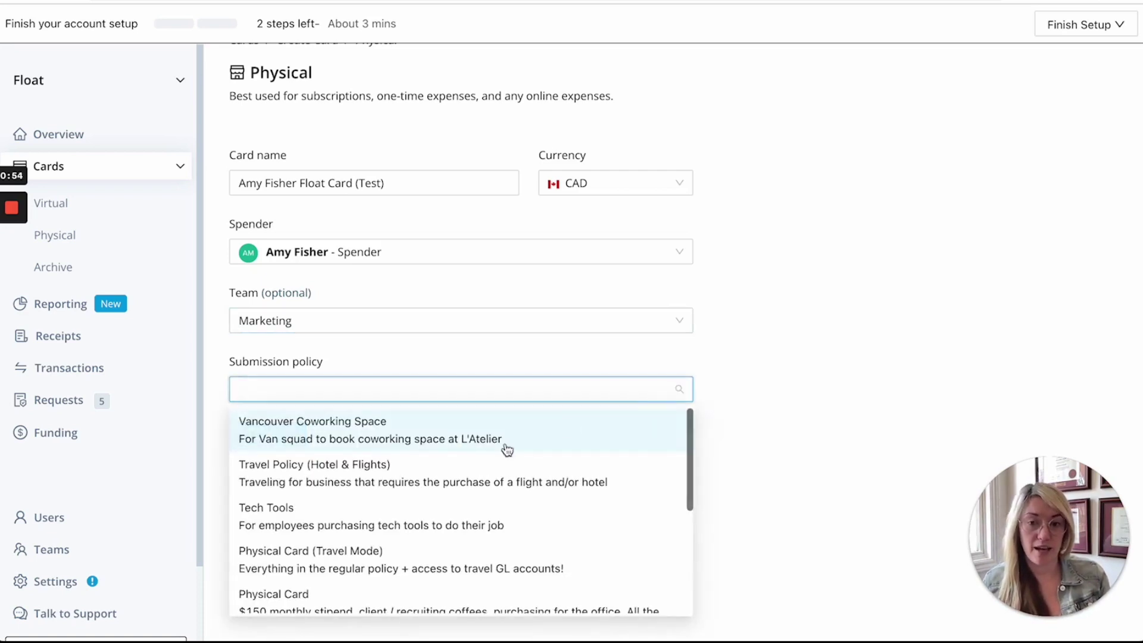
Step: Apply the Physical Card submission policy and create the physical card
{"action": "scroll", "coordinate": [410, 481], "scroll_direction": "down", "scroll_amount": 1}
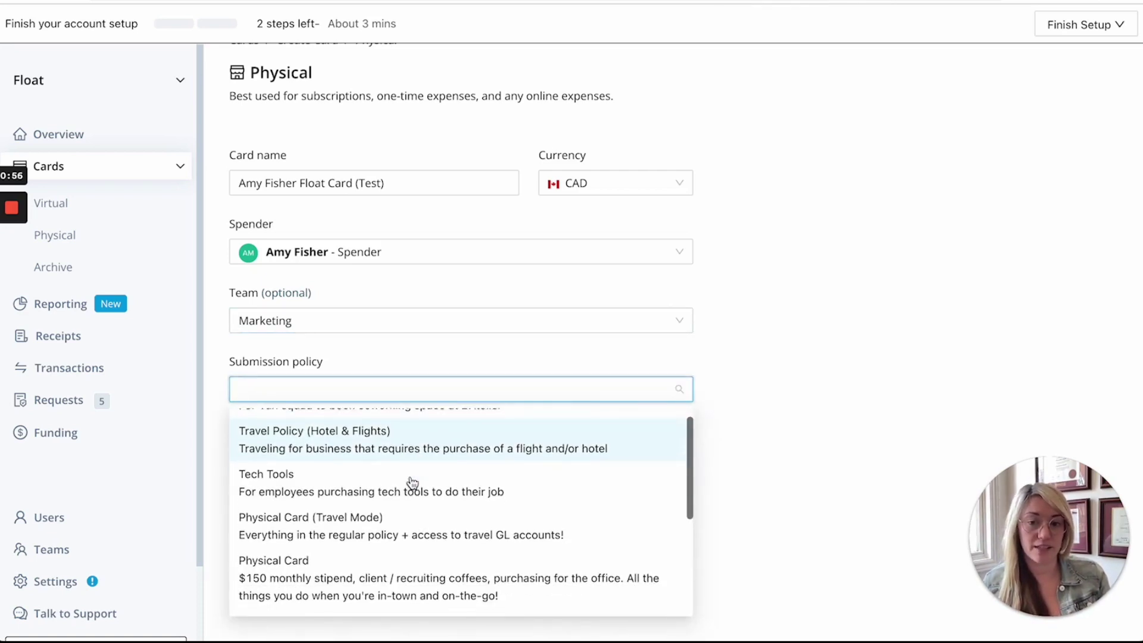
{"action": "scroll", "coordinate": [413, 482], "scroll_direction": "down", "scroll_amount": 3}
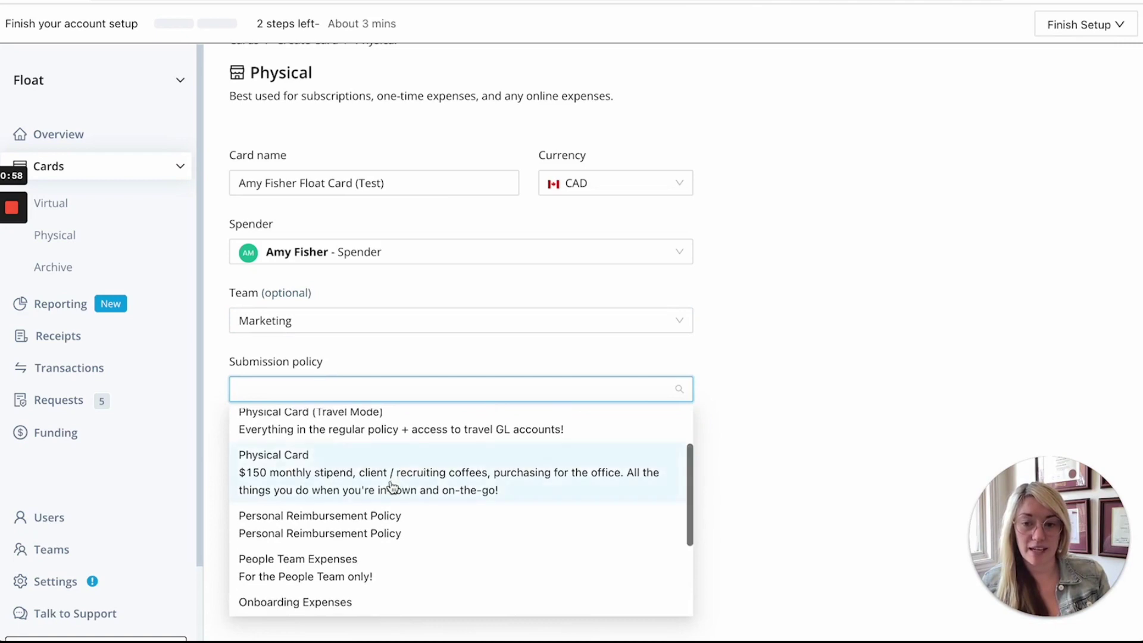
{"action": "left_click", "coordinate": [391, 484]}
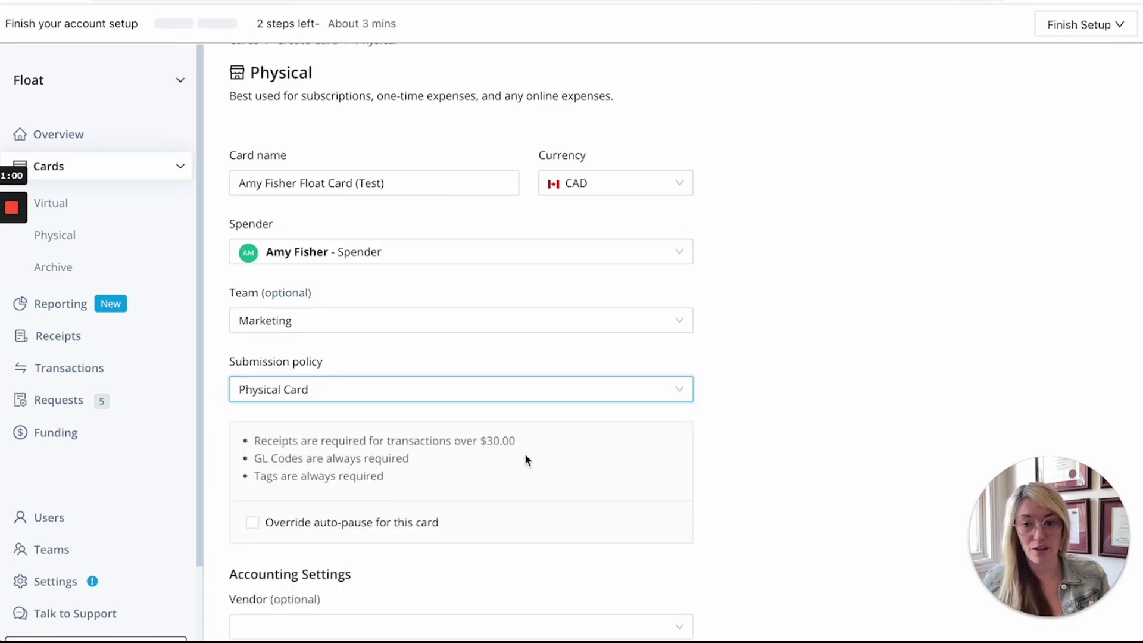
{"action": "scroll", "coordinate": [525, 458], "scroll_direction": "down", "scroll_amount": 2}
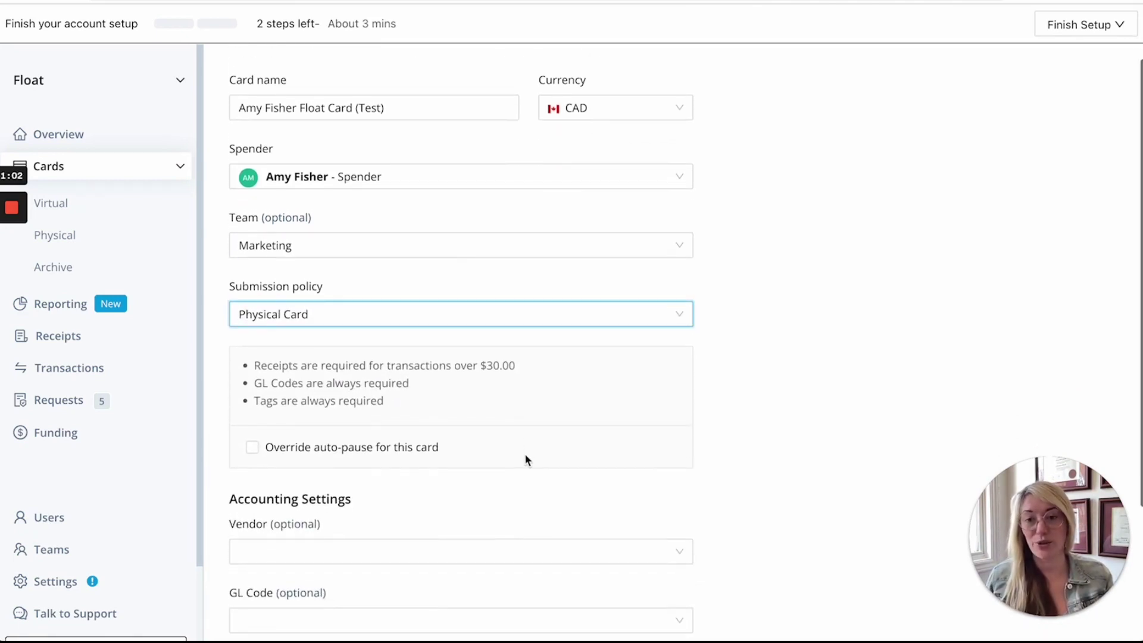
{"action": "scroll", "coordinate": [526, 458], "scroll_direction": "down", "scroll_amount": 1}
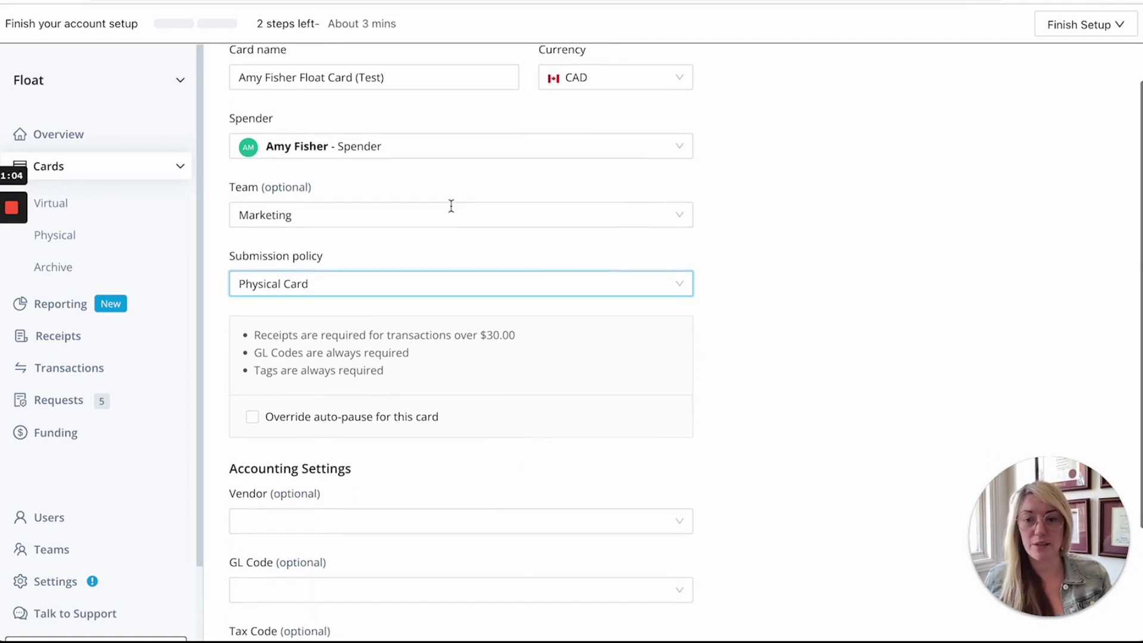
{"action": "scroll", "coordinate": [473, 343], "scroll_direction": "down", "scroll_amount": 4}
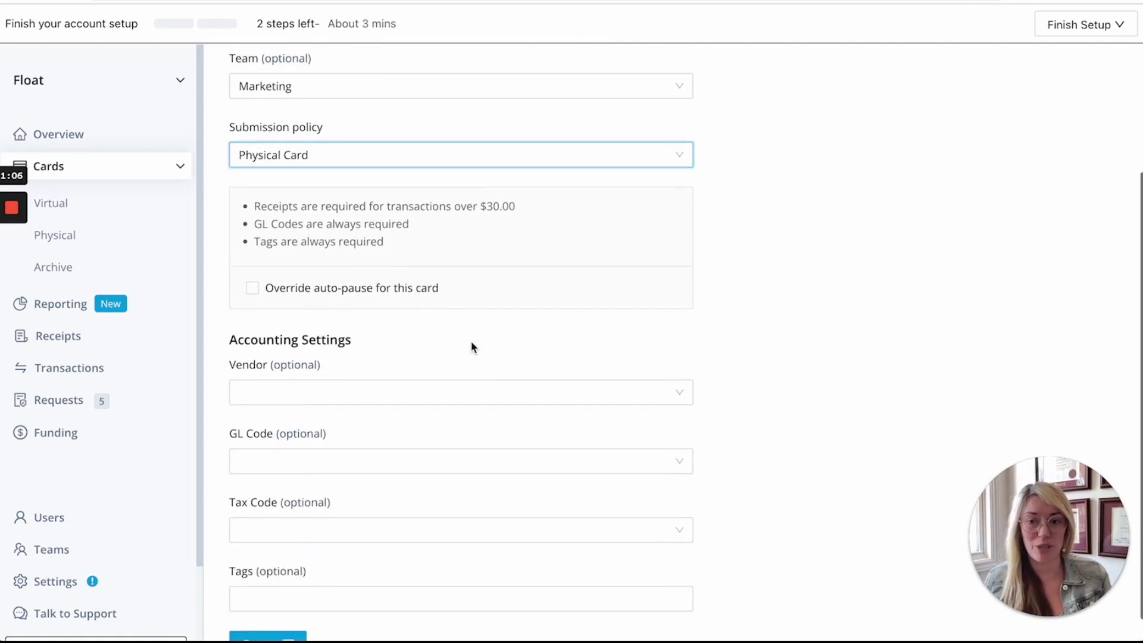
{"action": "scroll", "coordinate": [473, 347], "scroll_direction": "down", "scroll_amount": 1}
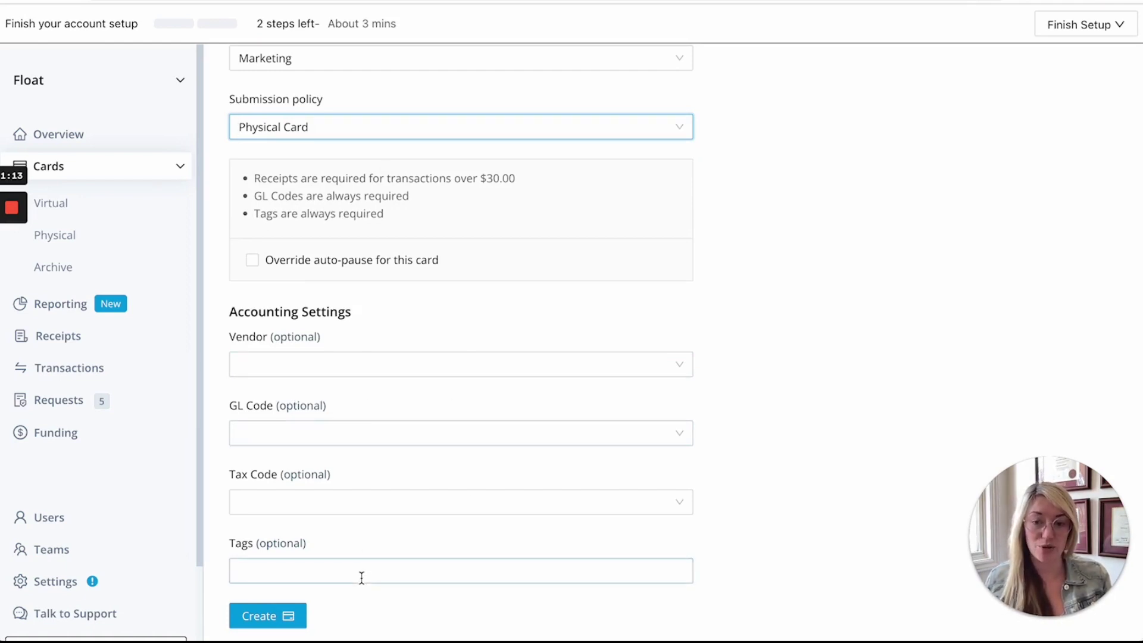
{"action": "left_click", "coordinate": [260, 617]}
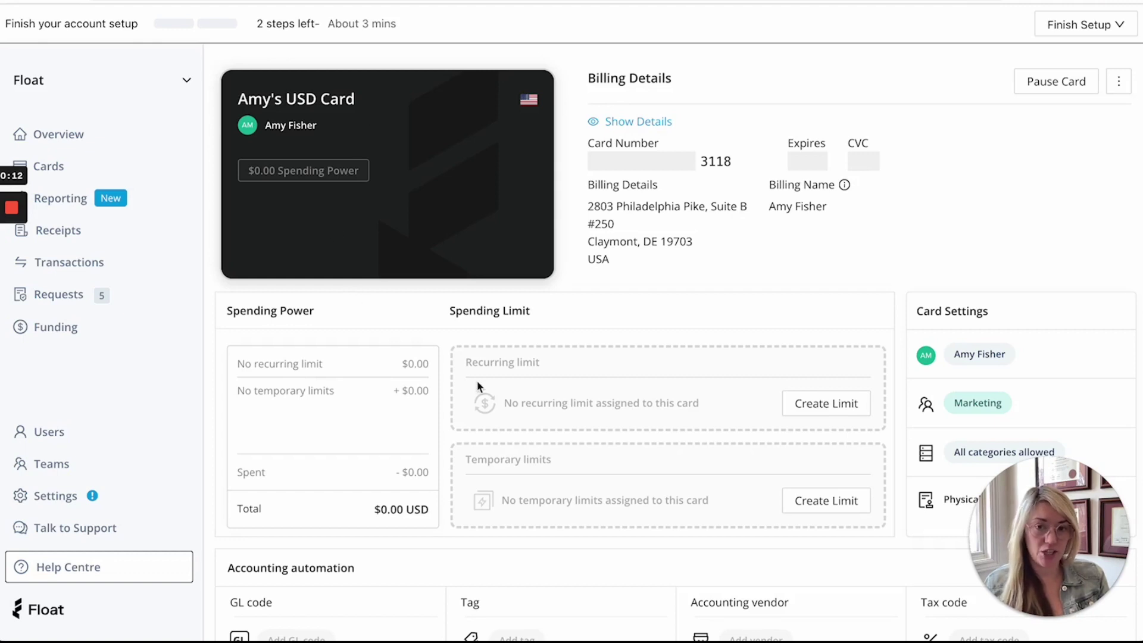
{"action": "scroll", "coordinate": [478, 384], "scroll_direction": "down", "scroll_amount": 1}
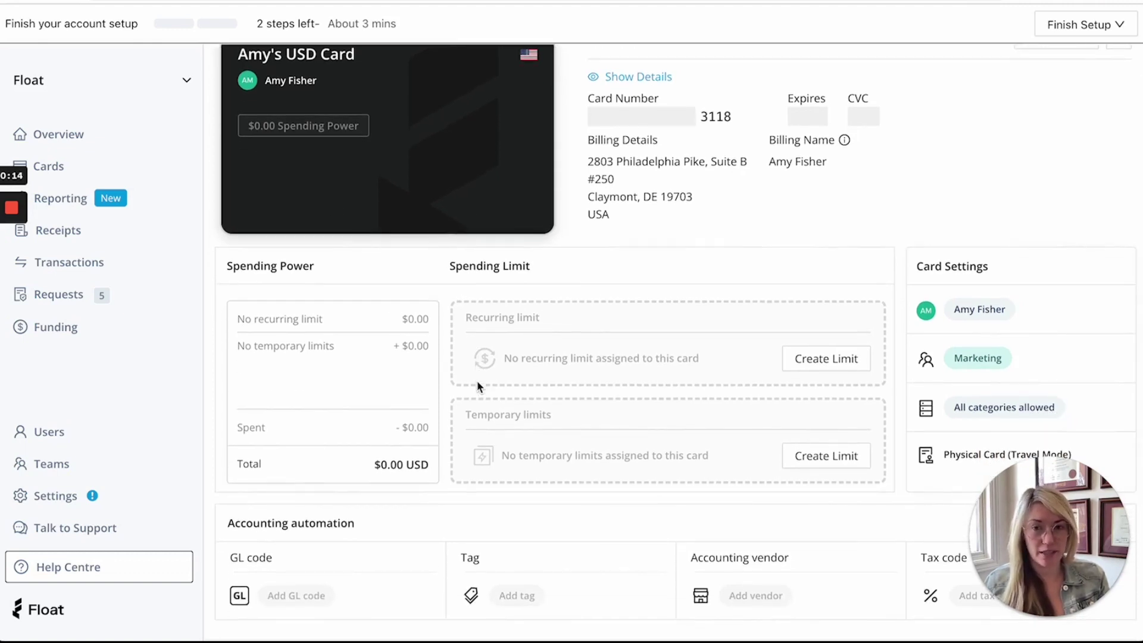
{"action": "scroll", "coordinate": [477, 384], "scroll_direction": "up", "scroll_amount": 1}
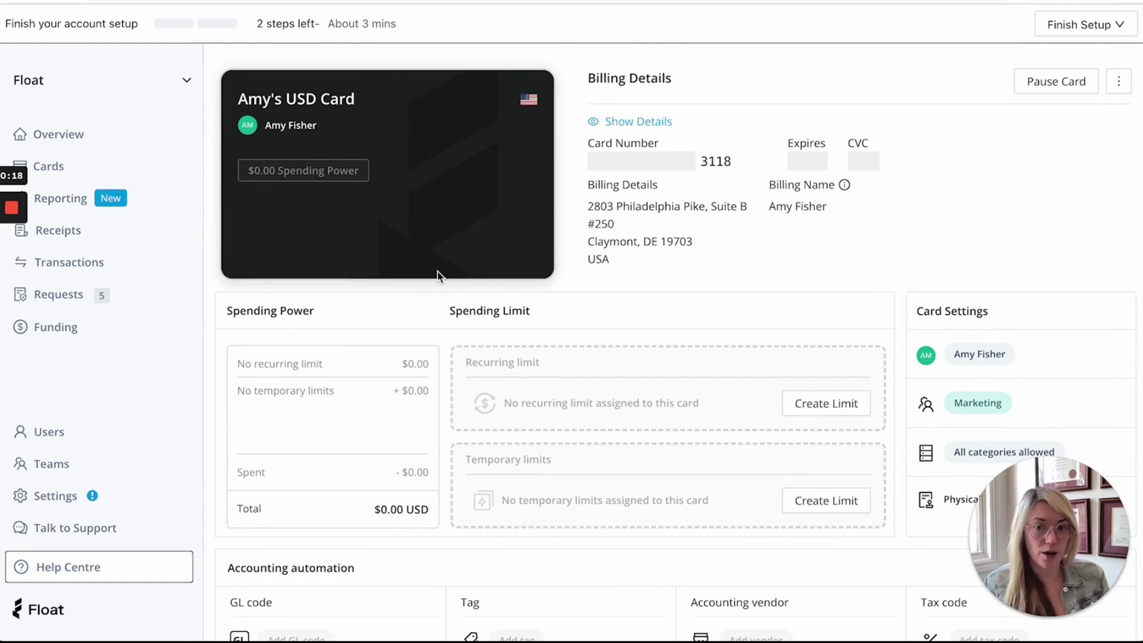
{"action": "scroll", "coordinate": [437, 272], "scroll_direction": "down", "scroll_amount": 1}
{"action": "scroll", "coordinate": [437, 274], "scroll_direction": "down", "scroll_amount": 1}
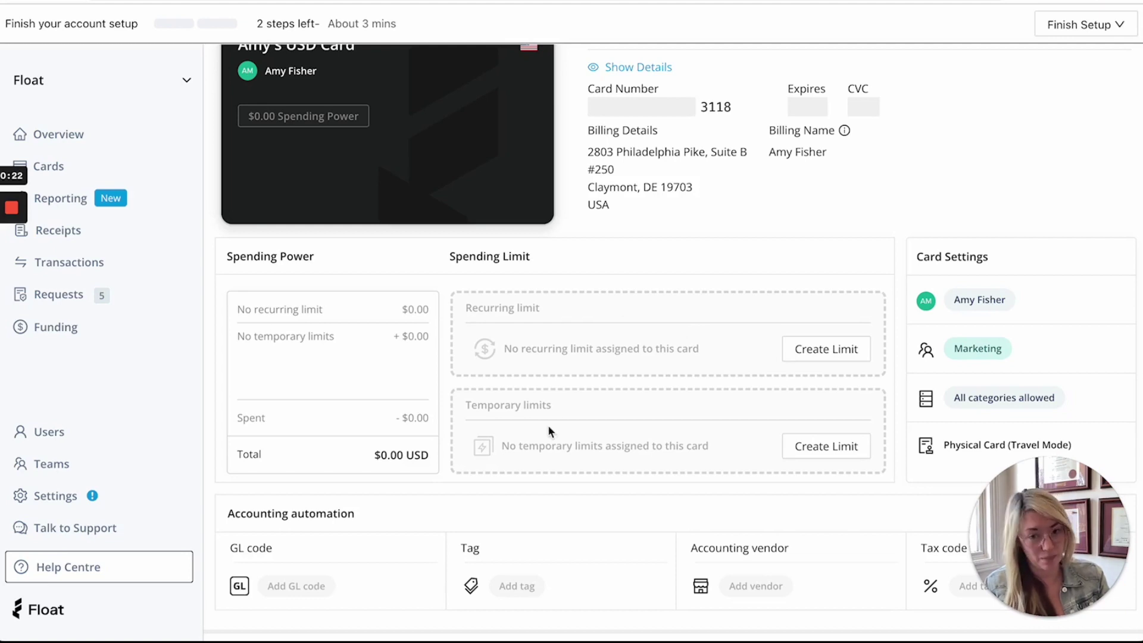
{"action": "scroll", "coordinate": [547, 425], "scroll_direction": "up", "scroll_amount": 2}
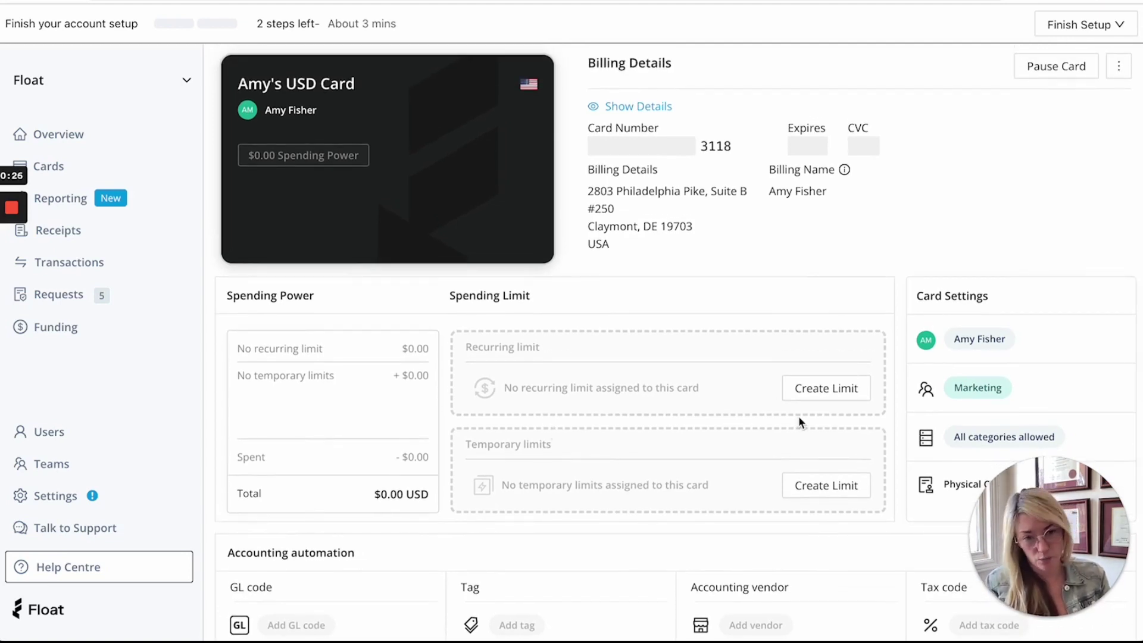
{"action": "scroll", "coordinate": [754, 386], "scroll_direction": "down", "scroll_amount": 1}
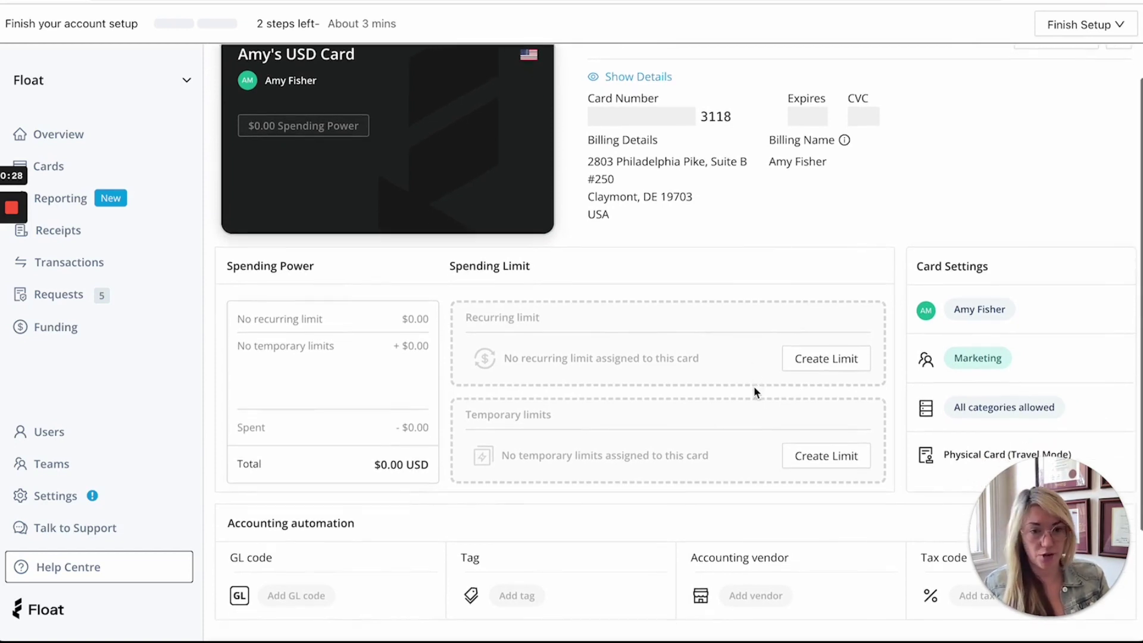
{"action": "scroll", "coordinate": [754, 386], "scroll_direction": "down", "scroll_amount": 1}
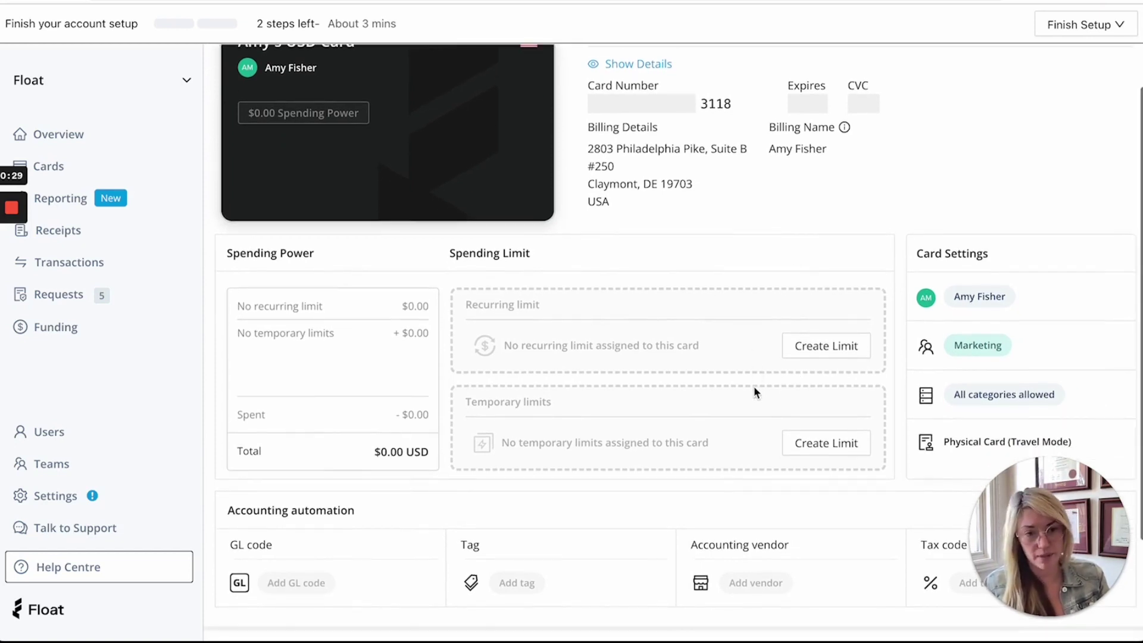
Step: Add a monthly $100 recurring limit named Learning Stipend to the card
{"action": "left_click", "coordinate": [814, 345]}
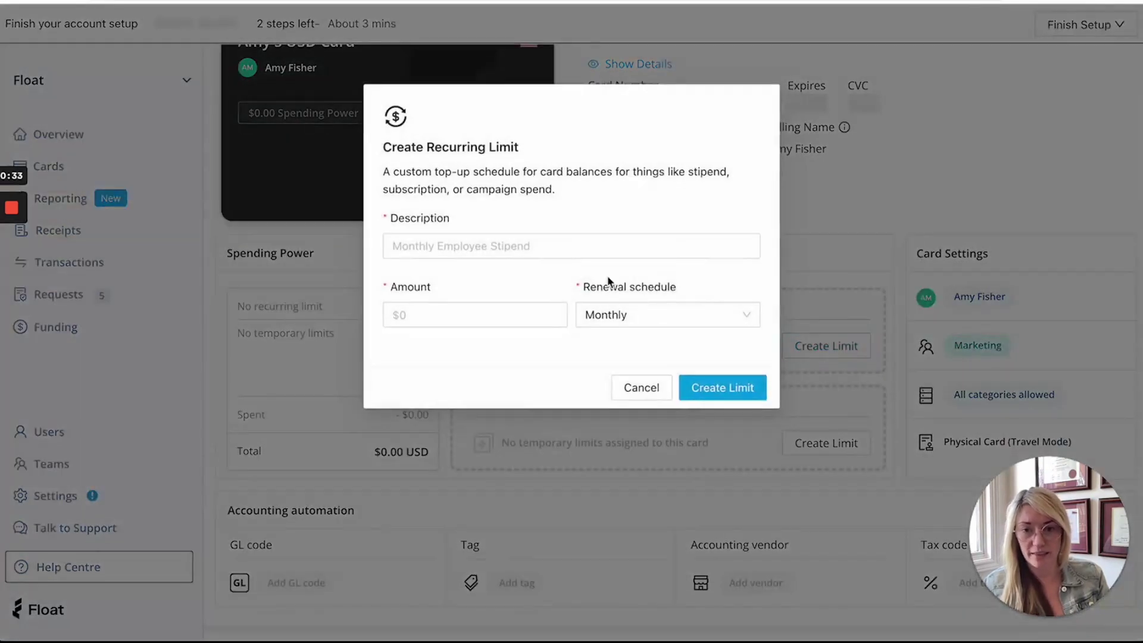
{"action": "left_click", "coordinate": [475, 245]}
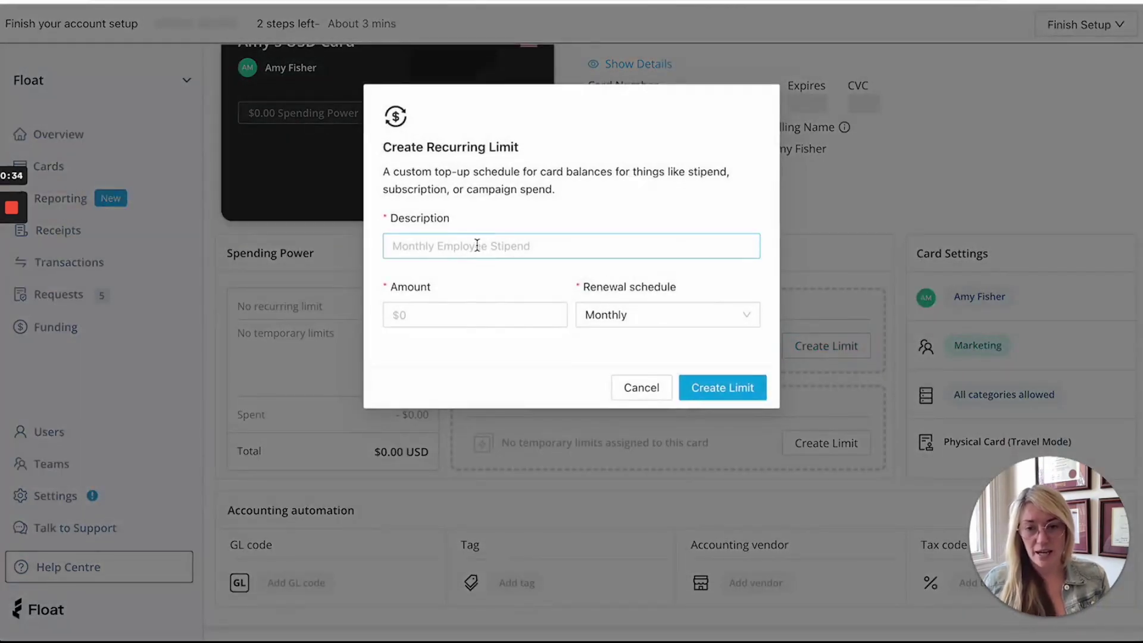
{"action": "type", "text": "Learning"}
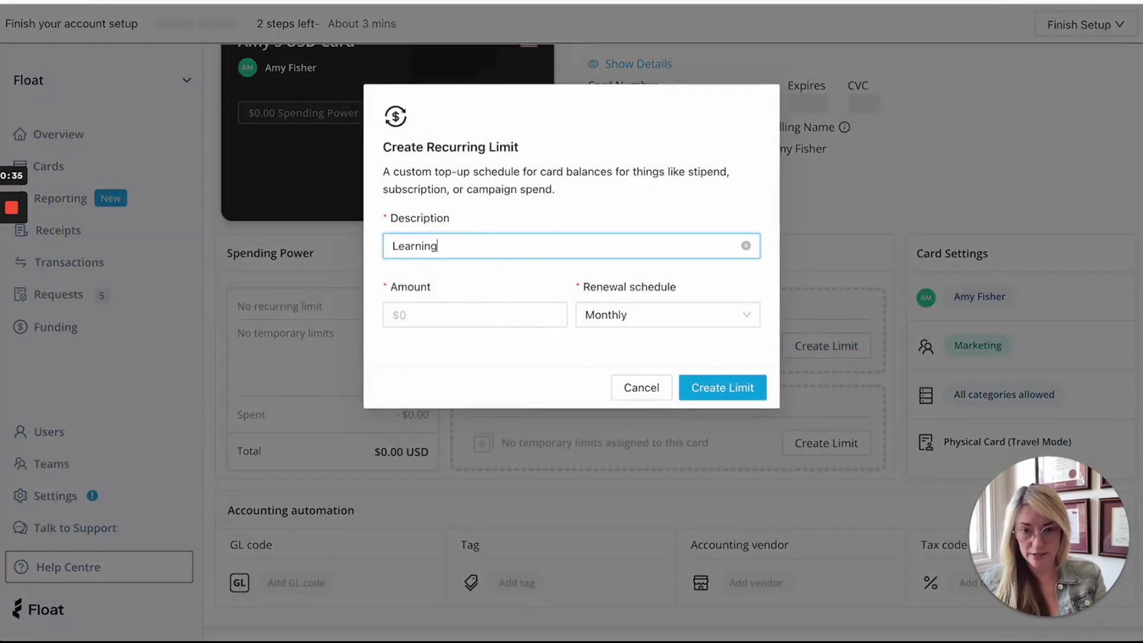
{"action": "type", "text": " Stipend"}
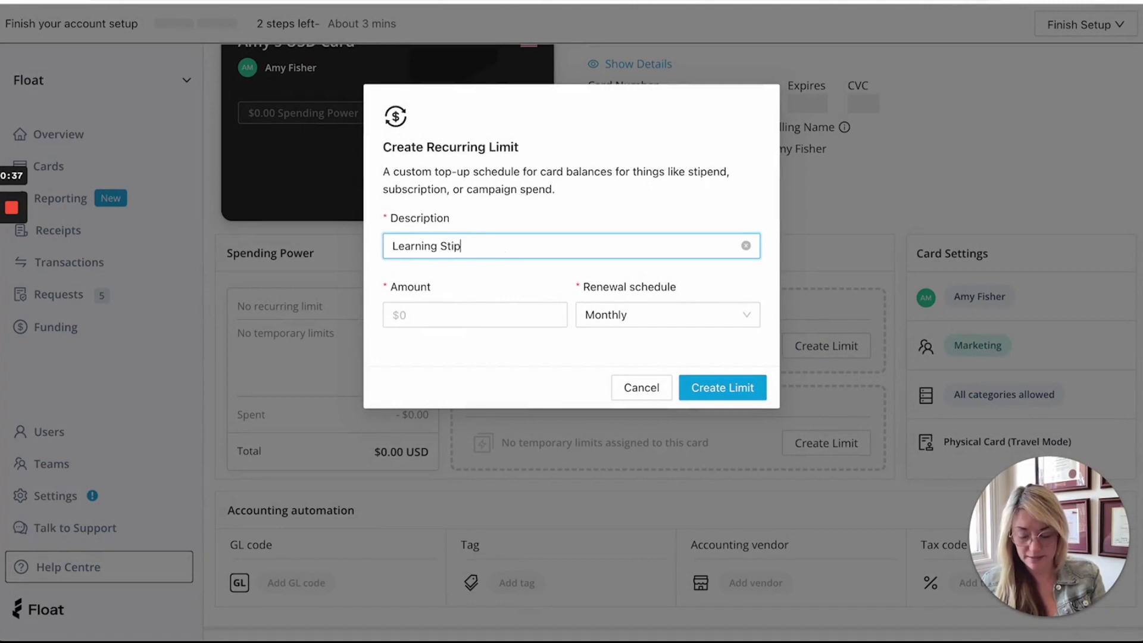
{"action": "left_click", "coordinate": [476, 312]}
{"action": "type", "text": "100"}
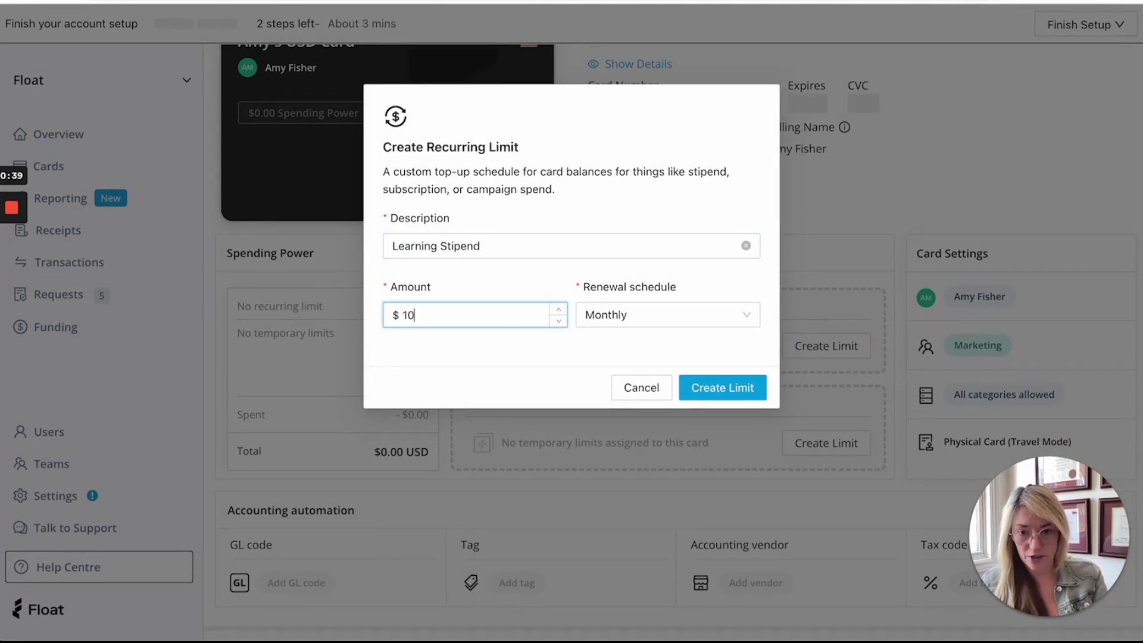
{"action": "left_click", "coordinate": [749, 317]}
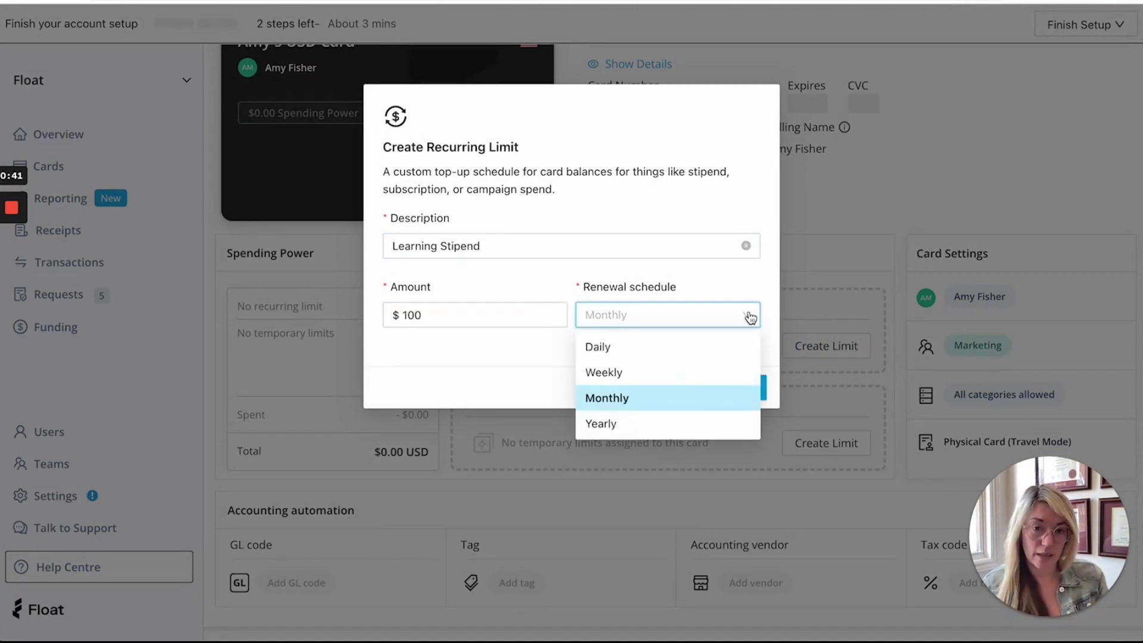
{"action": "left_click", "coordinate": [747, 316]}
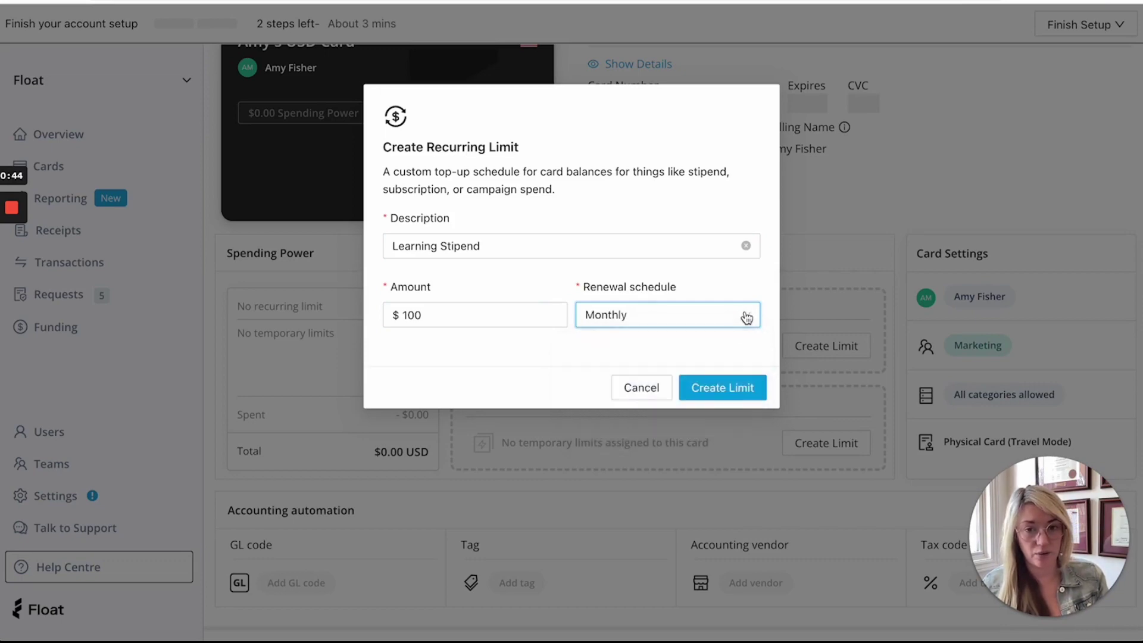
{"action": "left_click", "coordinate": [721, 388]}
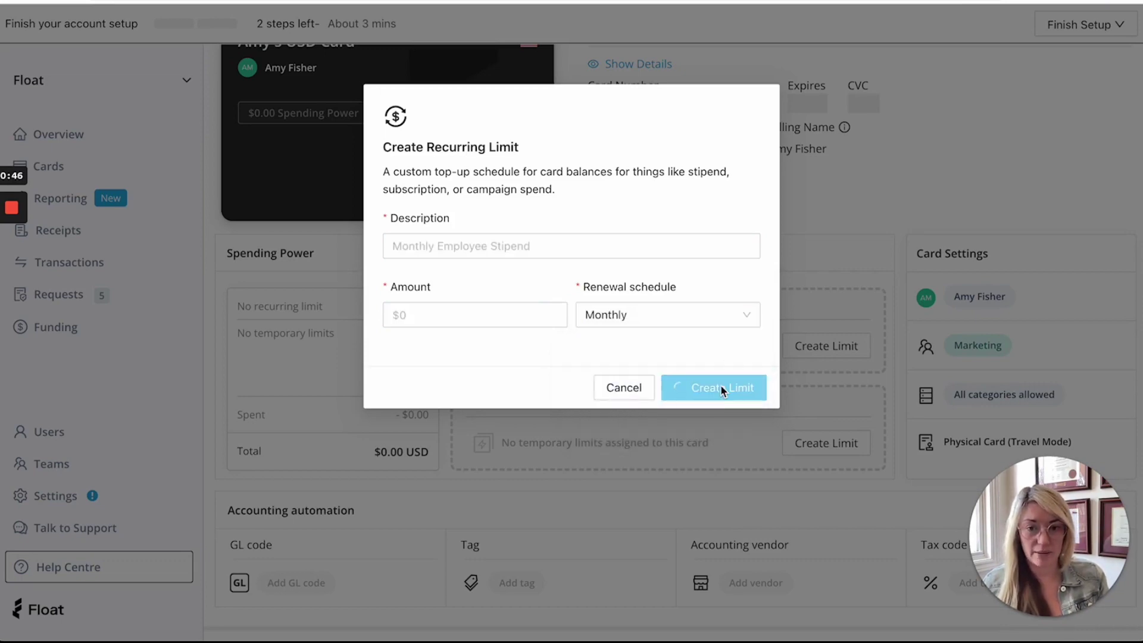
{"action": "scroll", "coordinate": [720, 390], "scroll_direction": "down", "scroll_amount": 1}
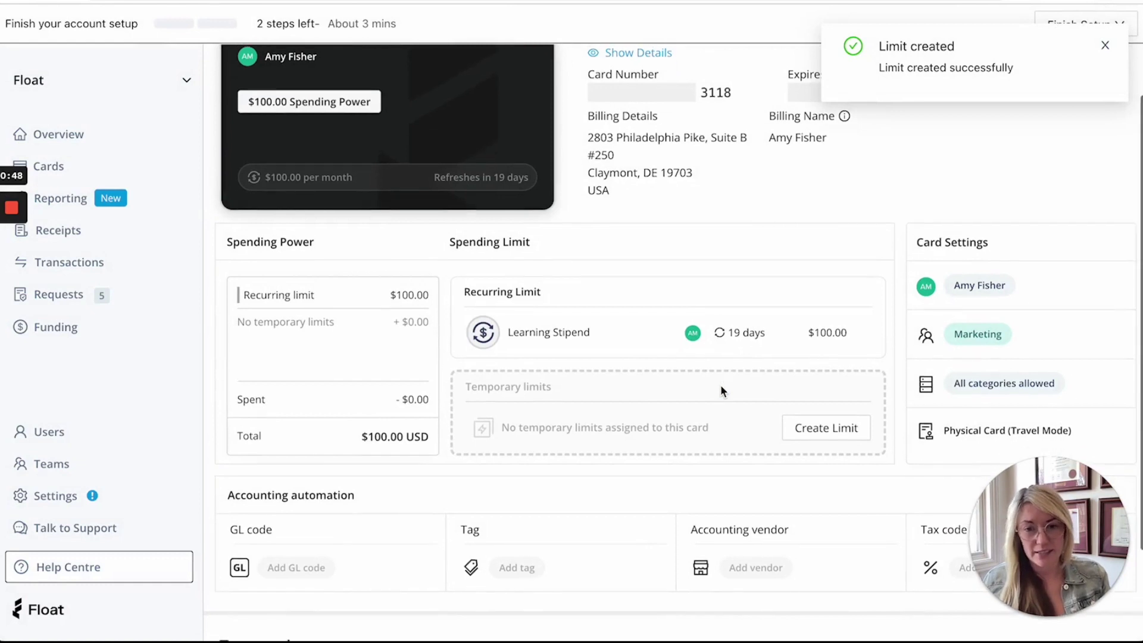
{"action": "scroll", "coordinate": [737, 390], "scroll_direction": "up", "scroll_amount": 1}
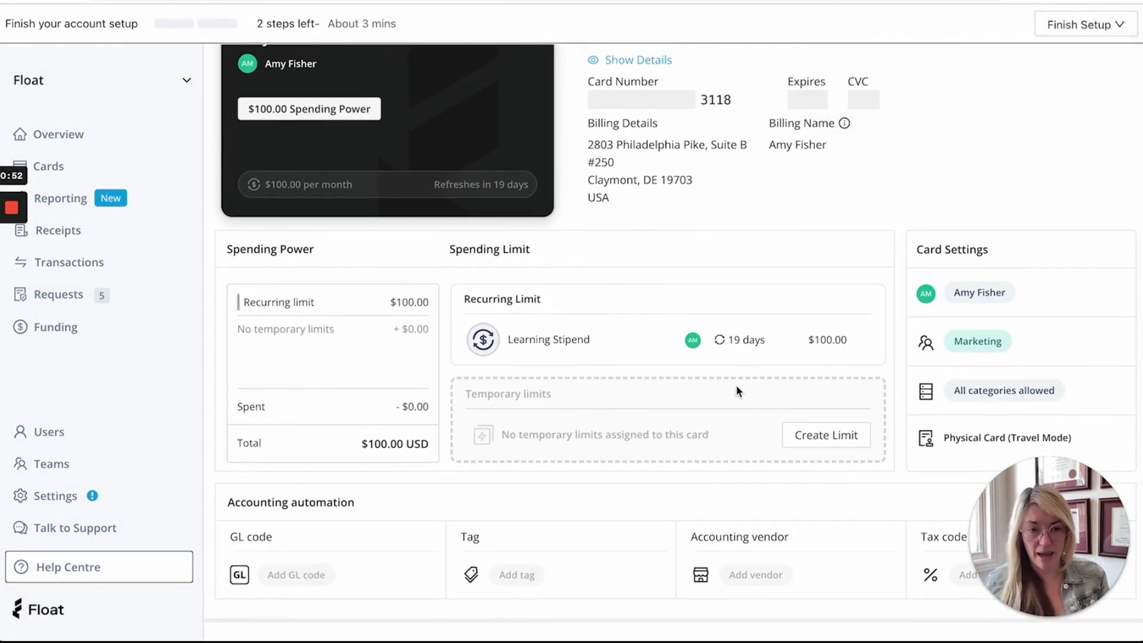
{"action": "scroll", "coordinate": [736, 385], "scroll_direction": "up", "scroll_amount": 3}
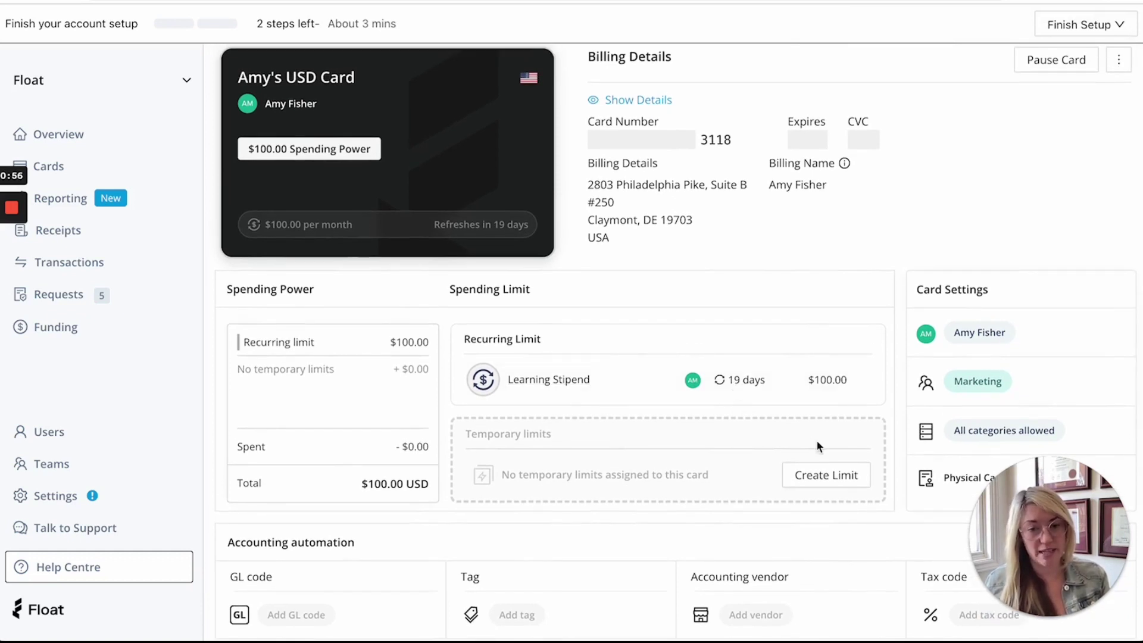
{"action": "left_click", "coordinate": [815, 476]}
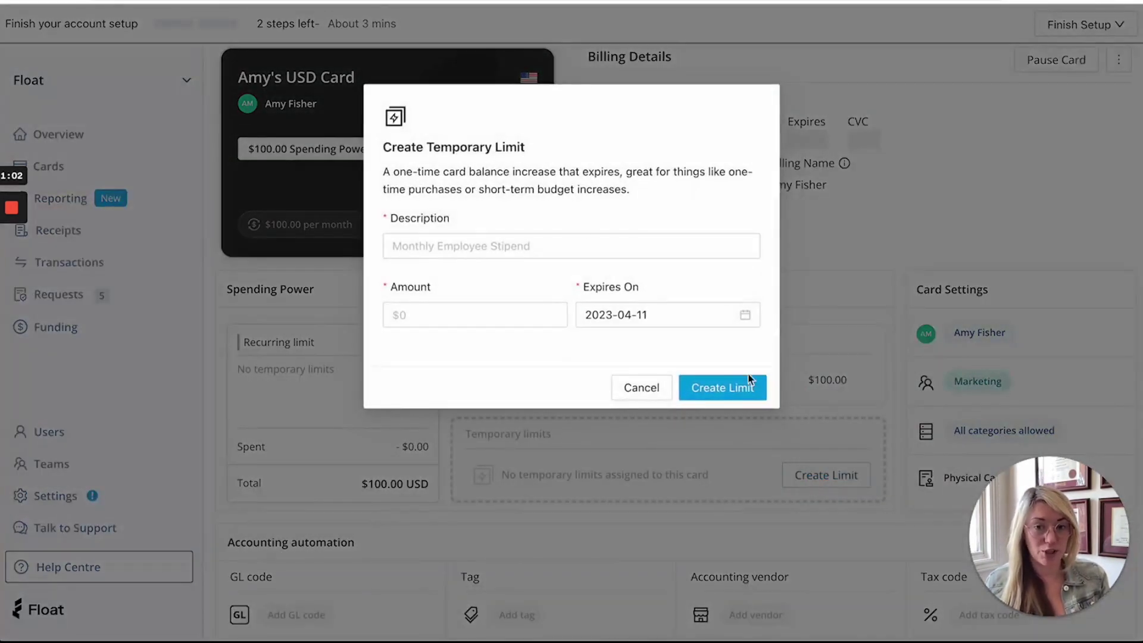
Step: Add a $500 Travel Expenses temporary limit expiring April 30, 2023
{"action": "left_click", "coordinate": [462, 241]}
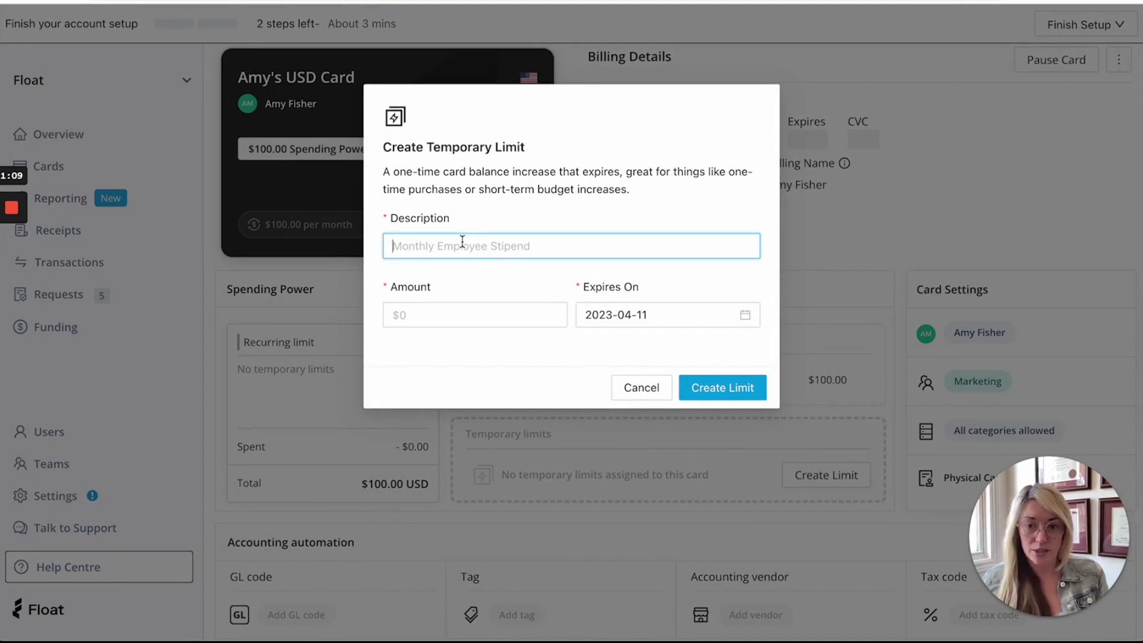
{"action": "type", "text": "Travel"}
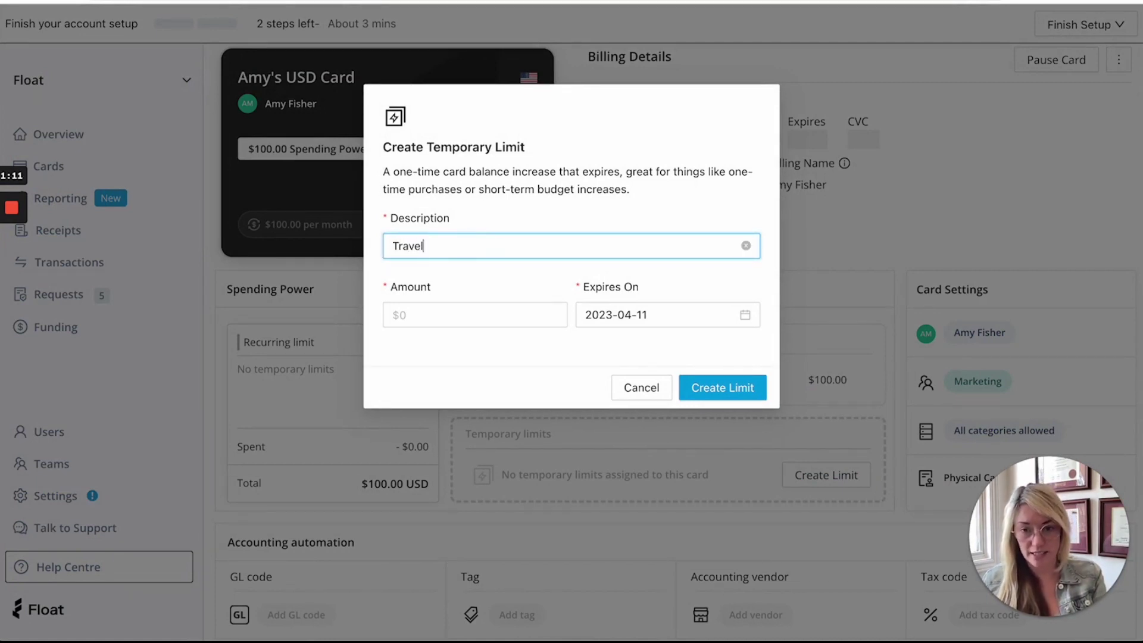
{"action": "type", "text": " Expenses"}
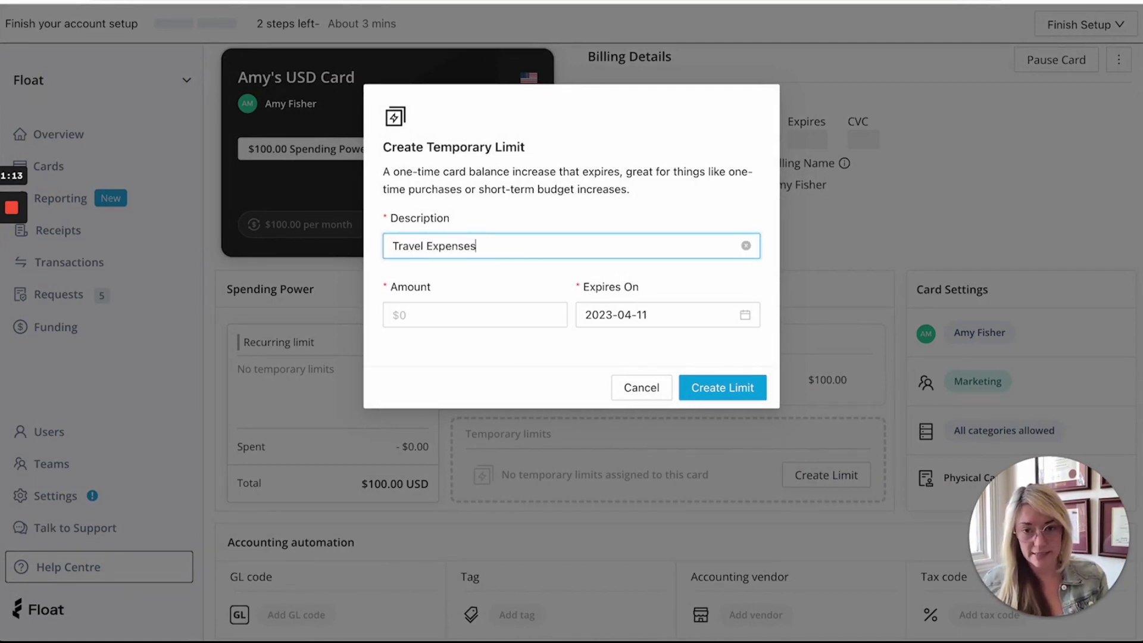
{"action": "left_click", "coordinate": [415, 315]}
{"action": "type", "text": "500"}
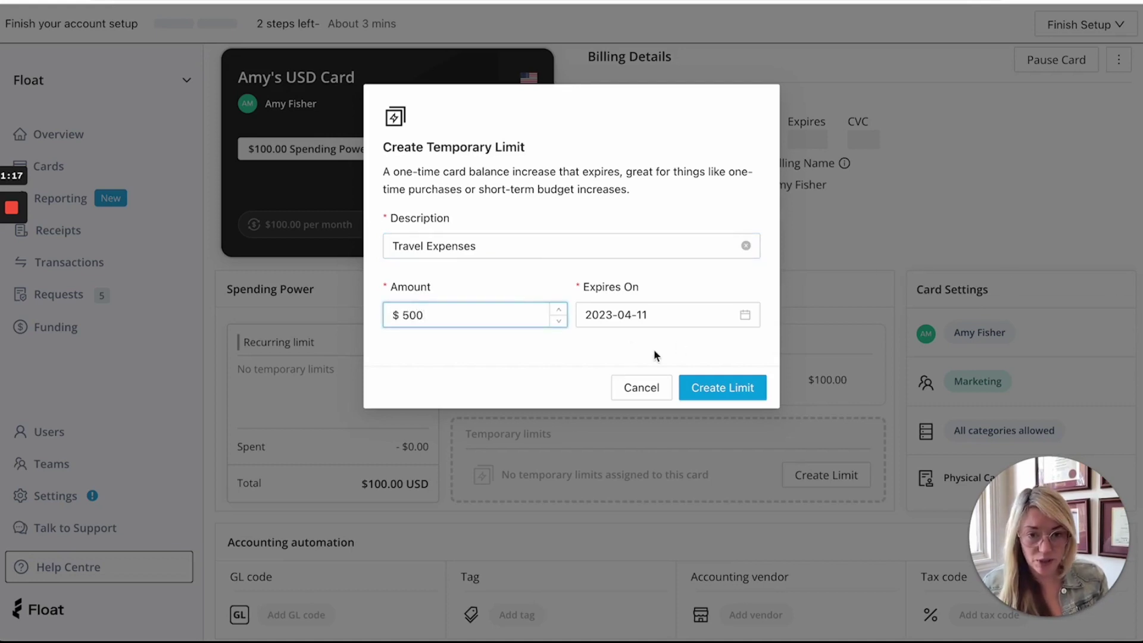
{"action": "left_click", "coordinate": [751, 319]}
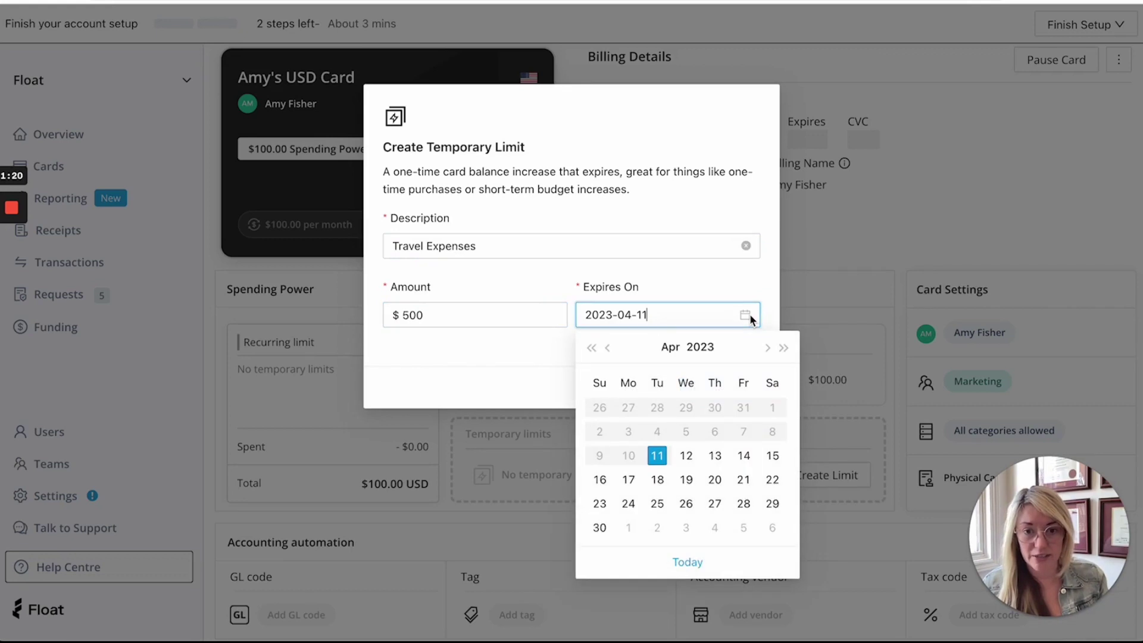
{"action": "key", "text": "BackSpace"}
{"action": "type", "text": "9"}
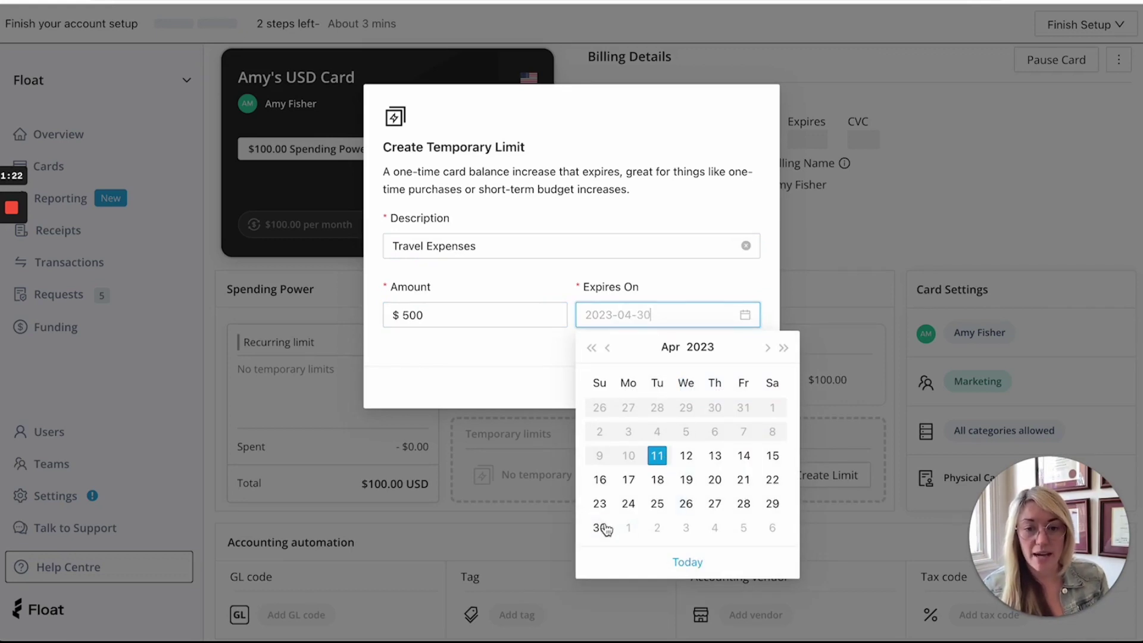
{"action": "left_click", "coordinate": [601, 528]}
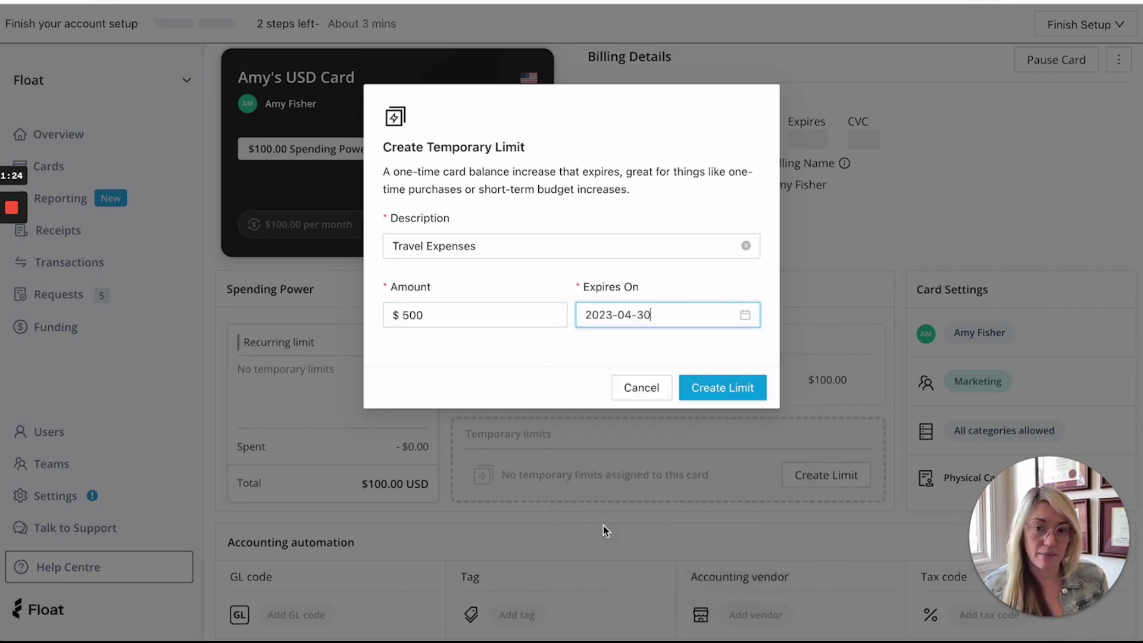
{"action": "left_click", "coordinate": [719, 384]}
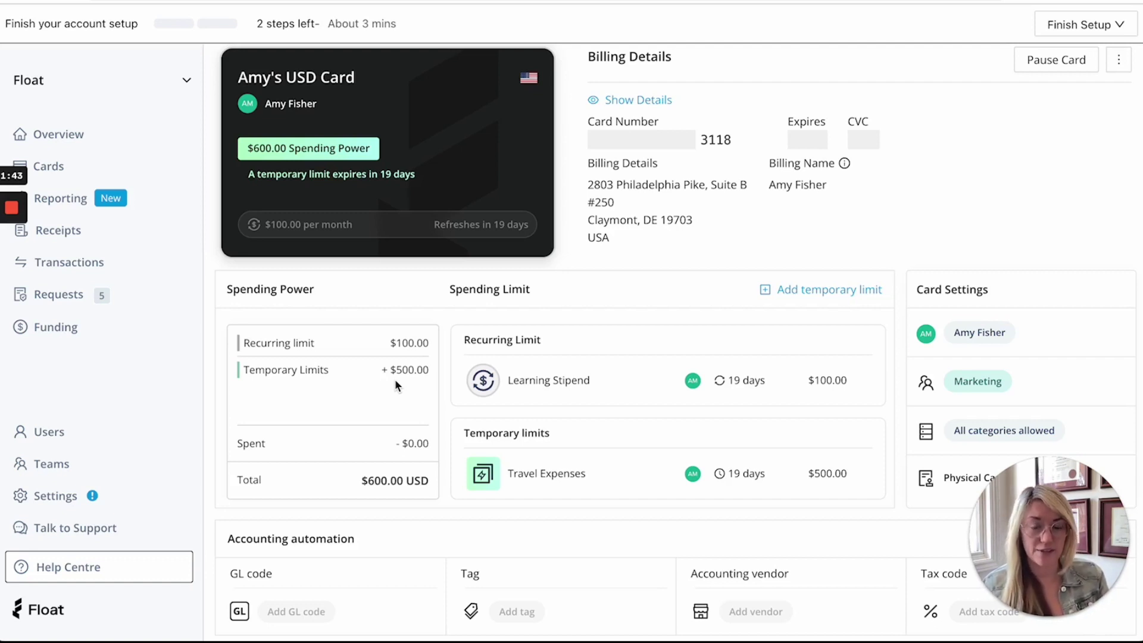
{"action": "scroll", "coordinate": [727, 380], "scroll_direction": "down", "scroll_amount": 2}
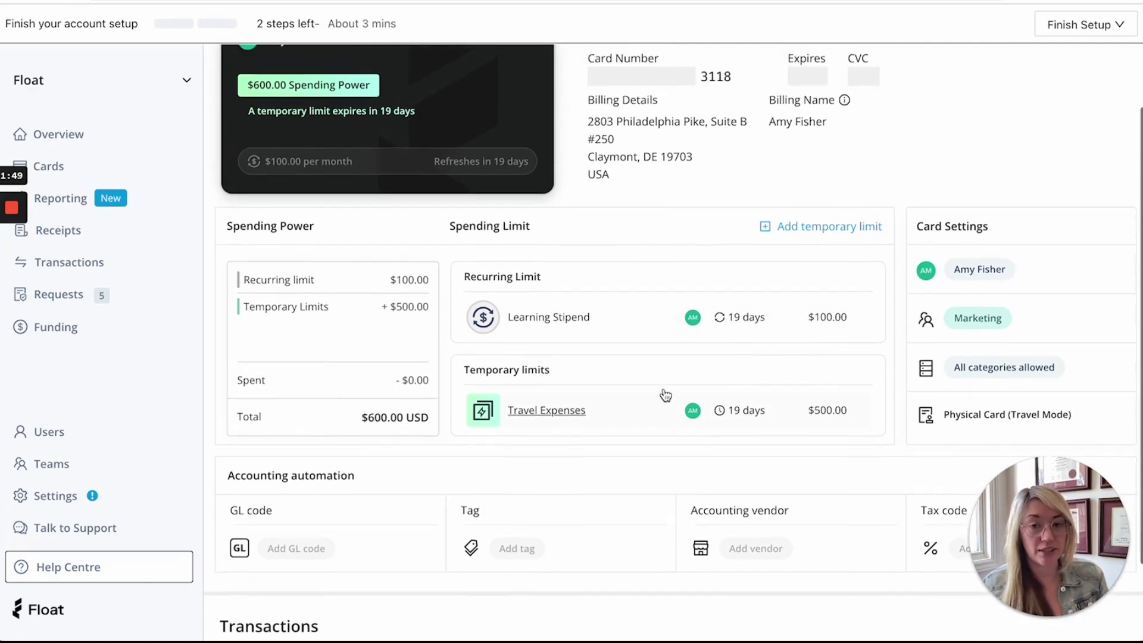
{"action": "scroll", "coordinate": [665, 395], "scroll_direction": "up", "scroll_amount": 2}
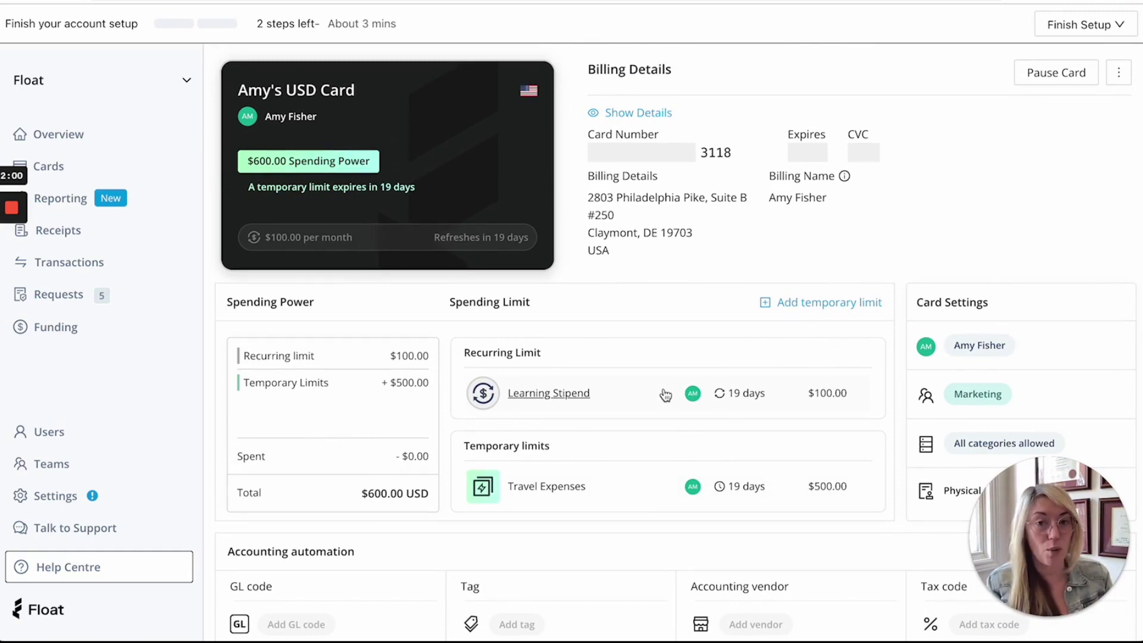
{"action": "scroll", "coordinate": [665, 395], "scroll_direction": "down", "scroll_amount": 2}
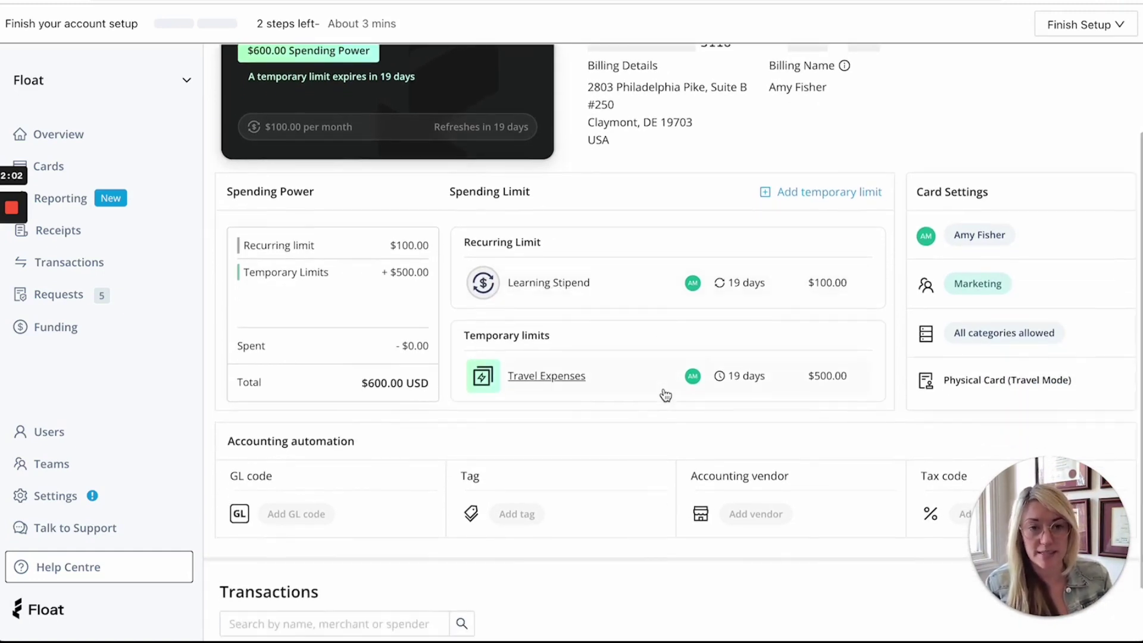
{"action": "scroll", "coordinate": [665, 394], "scroll_direction": "down", "scroll_amount": 1}
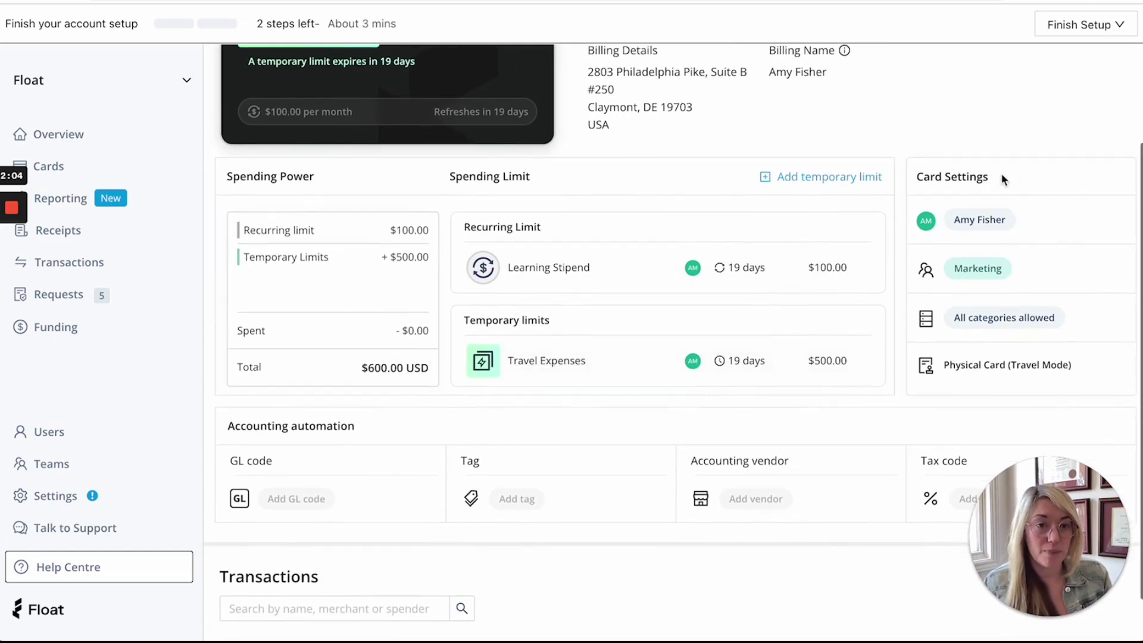
{"action": "scroll", "coordinate": [973, 206], "scroll_direction": "down", "scroll_amount": 1}
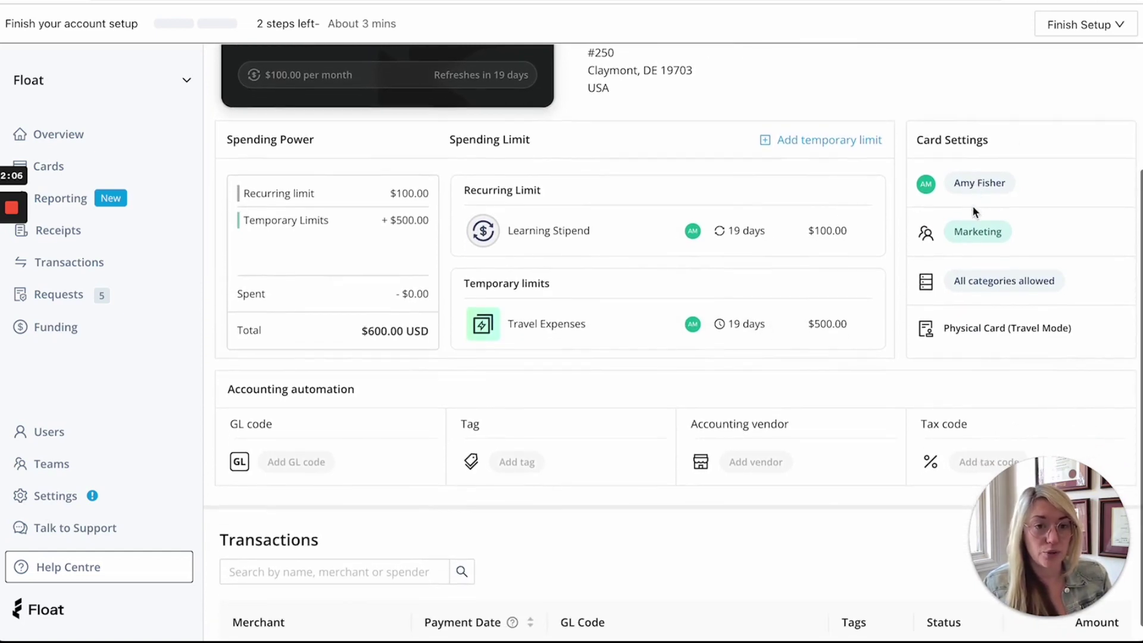
Step: Block the Alcohol & Bars and Entertainment categories, leaving 26 allowed, and confirm
{"action": "left_click", "coordinate": [1010, 292]}
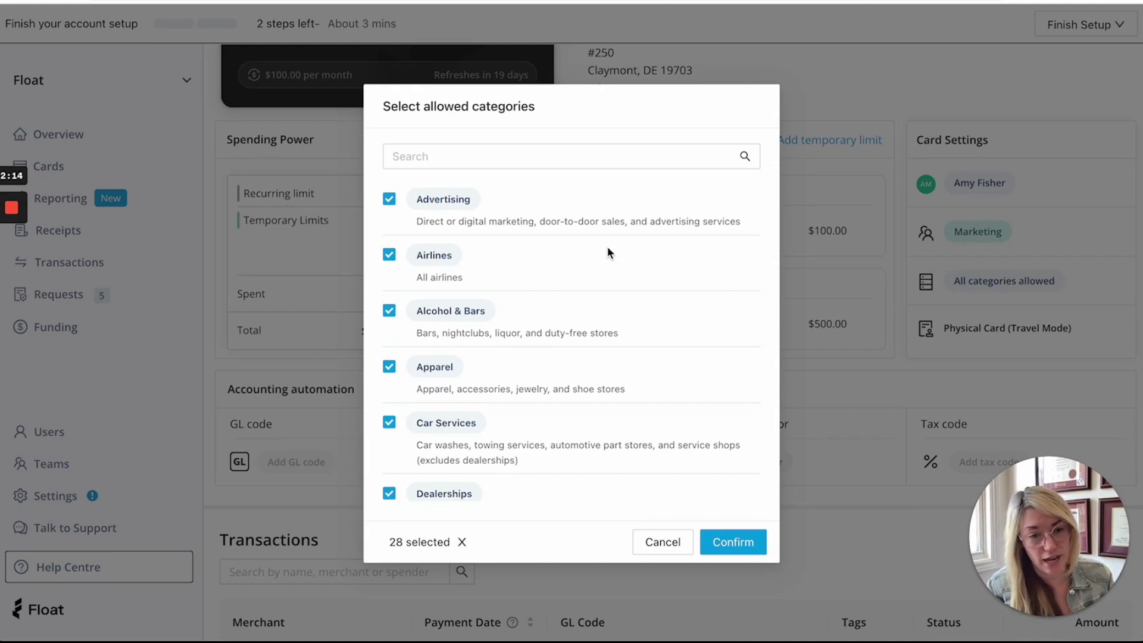
{"action": "left_click", "coordinate": [390, 312]}
{"action": "scroll", "coordinate": [390, 314], "scroll_direction": "down", "scroll_amount": 7}
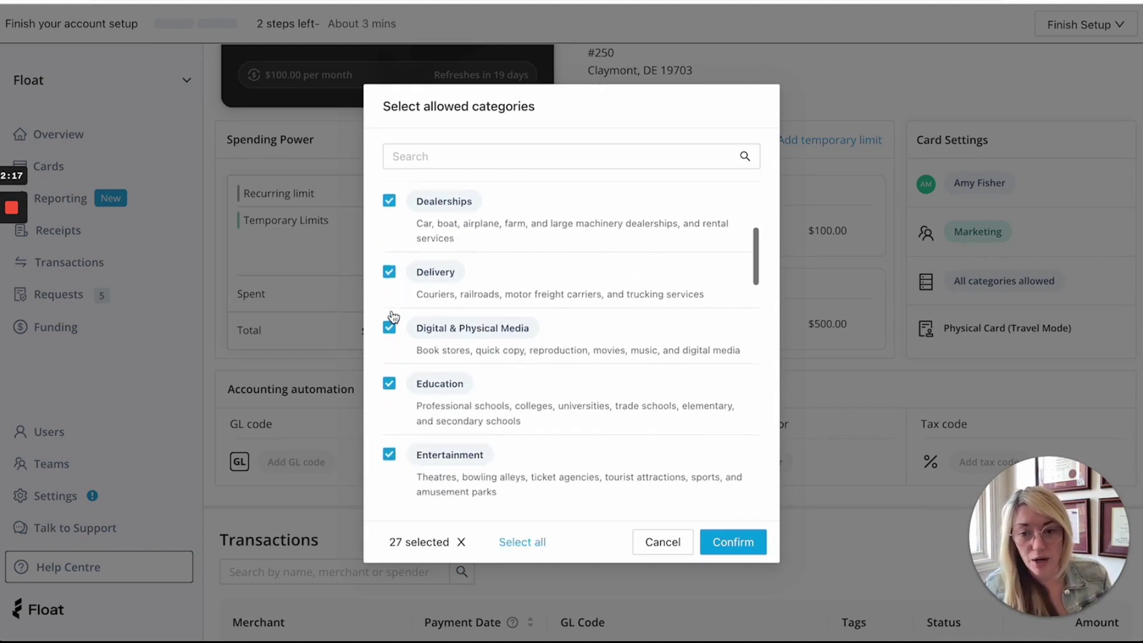
{"action": "left_click", "coordinate": [388, 280]}
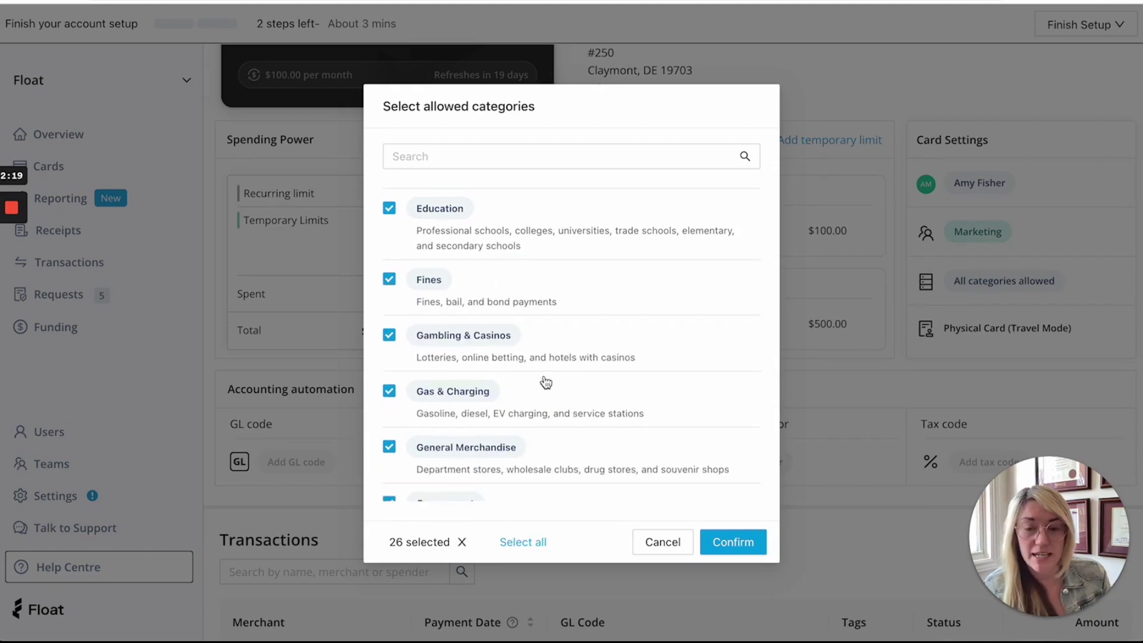
{"action": "scroll", "coordinate": [544, 383], "scroll_direction": "up", "scroll_amount": 5}
{"action": "scroll", "coordinate": [546, 381], "scroll_direction": "up", "scroll_amount": 2}
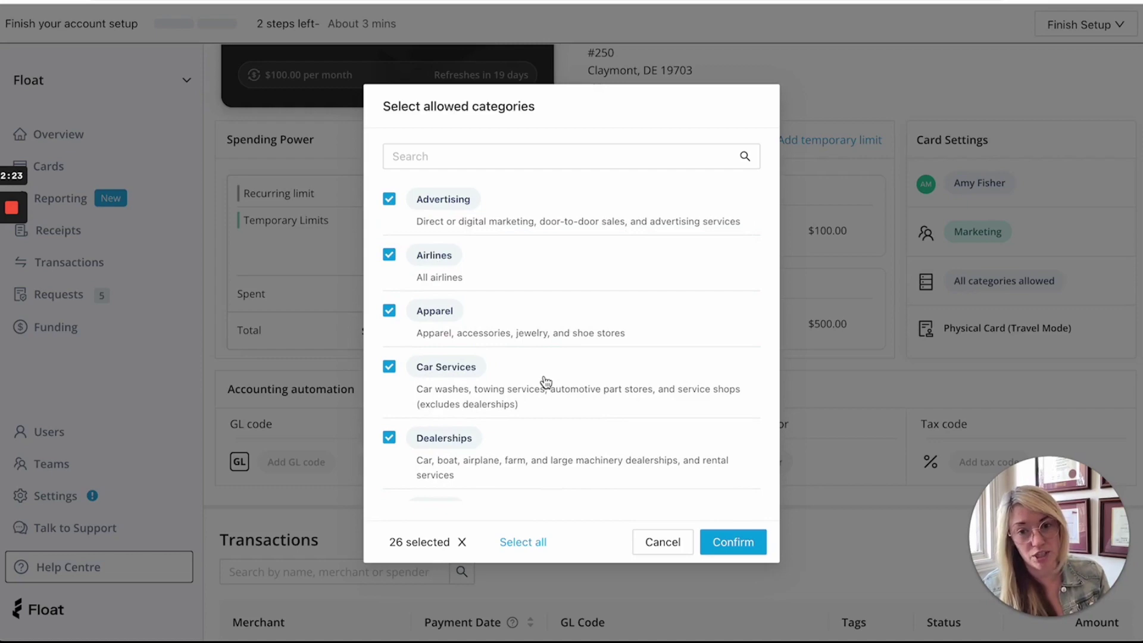
{"action": "left_click", "coordinate": [731, 541]}
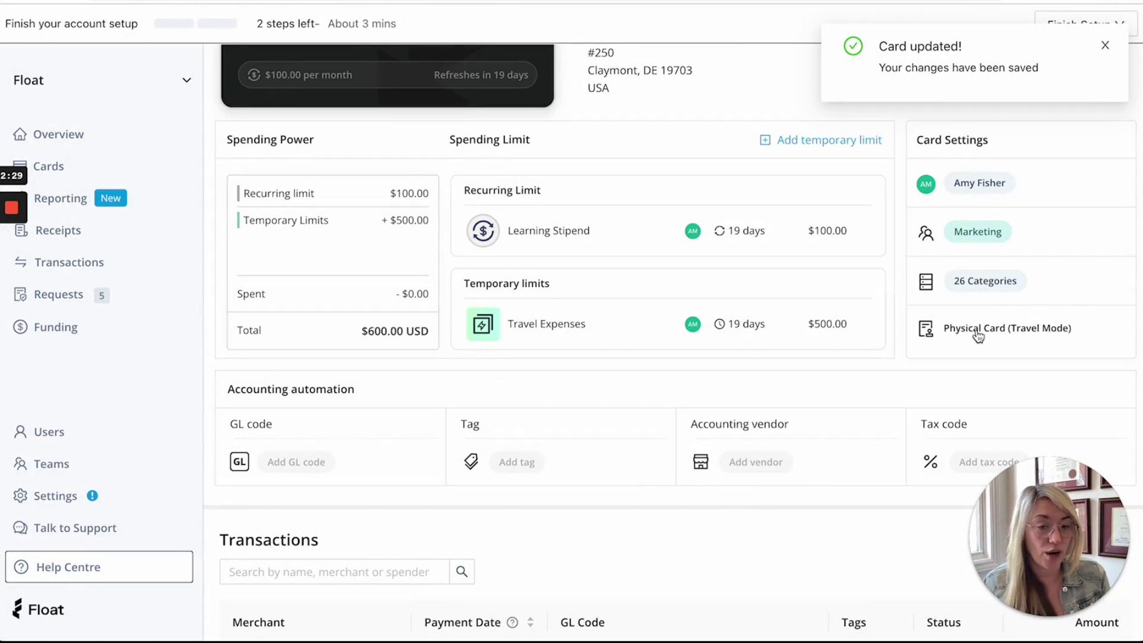
{"action": "scroll", "coordinate": [612, 343], "scroll_direction": "down", "scroll_amount": 2}
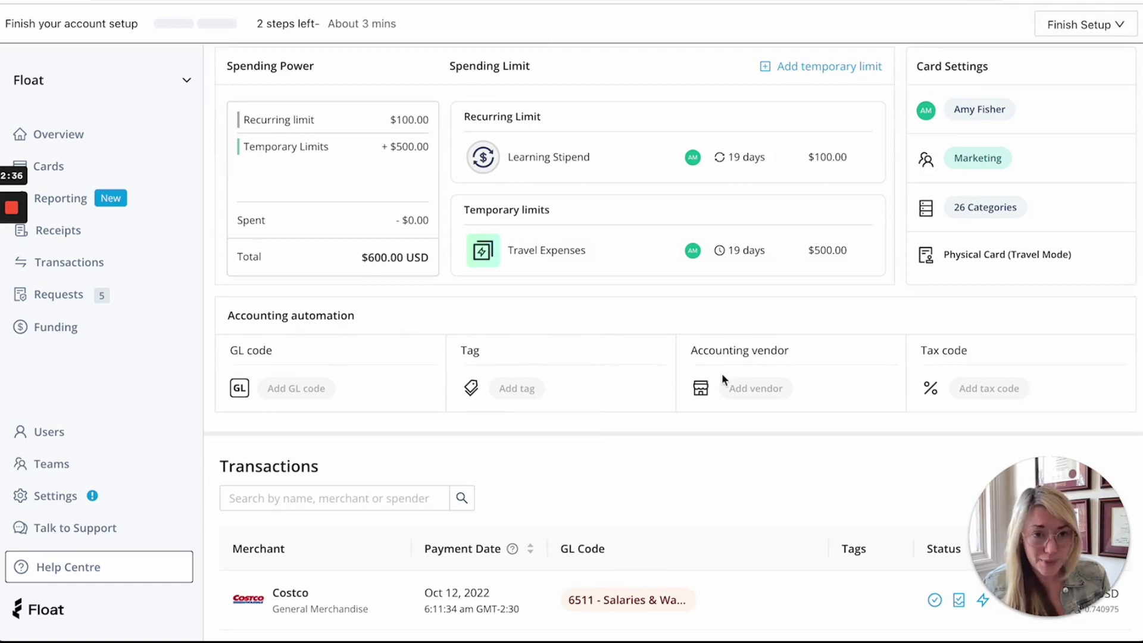
Step: Choose Virtual as the new card type
{"action": "scroll", "coordinate": [722, 379], "scroll_direction": "up", "scroll_amount": 4}
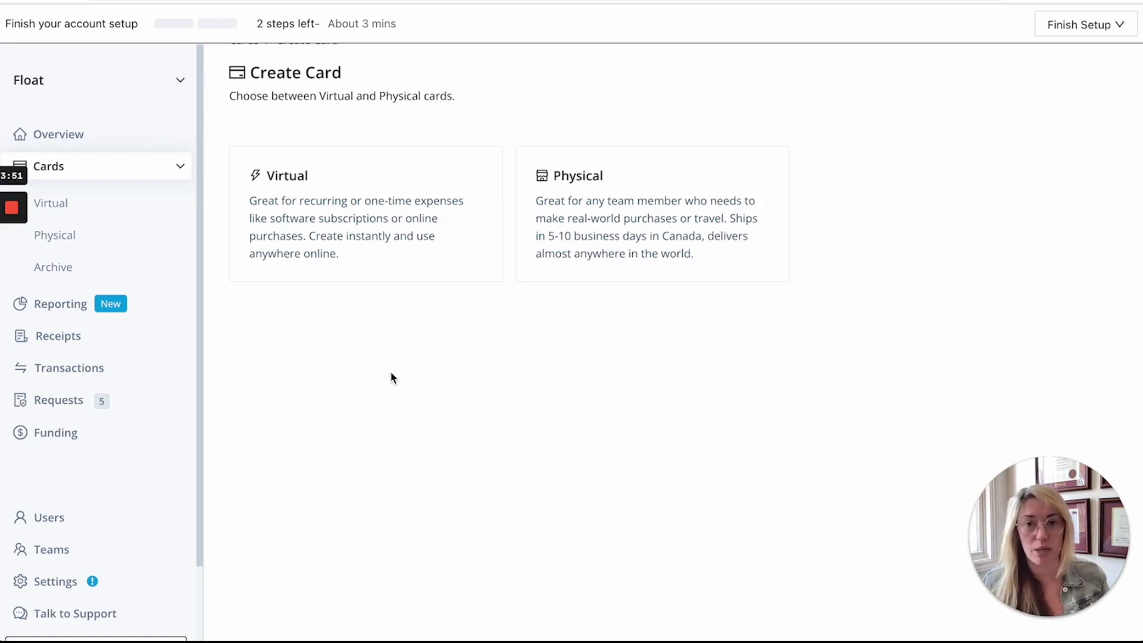
{"action": "left_click", "coordinate": [297, 204]}
Step: Name the virtual card 'Facebook Ad Spend', assign the Spender-role user, and choose team Marketing Demo
{"action": "left_click", "coordinate": [272, 179]}
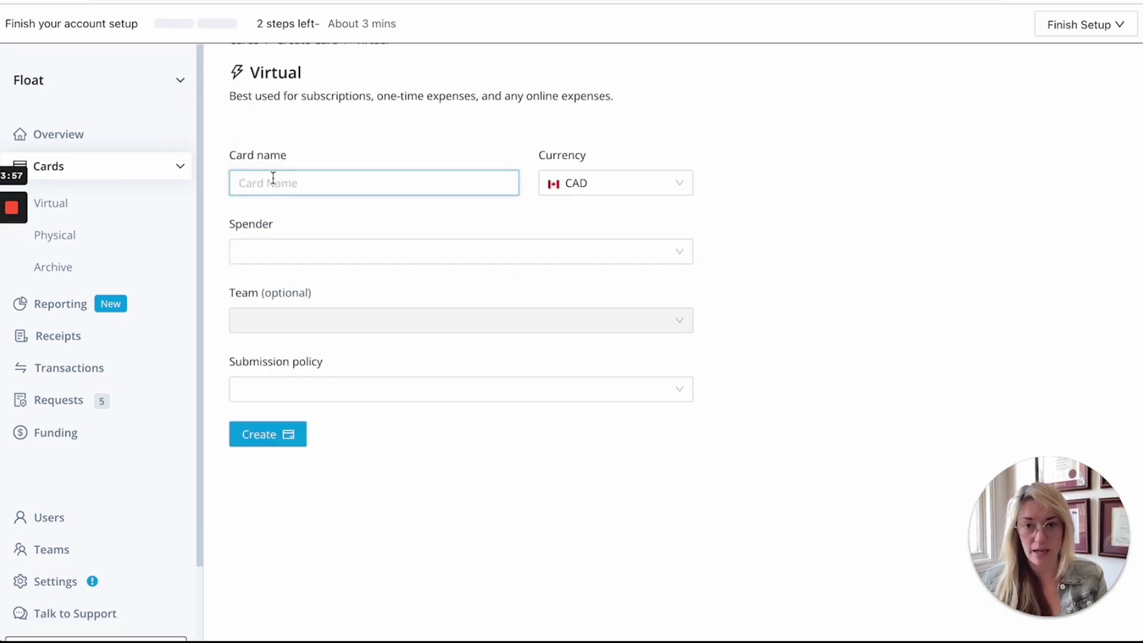
{"action": "type", "text": "Facebook Ad Spend"}
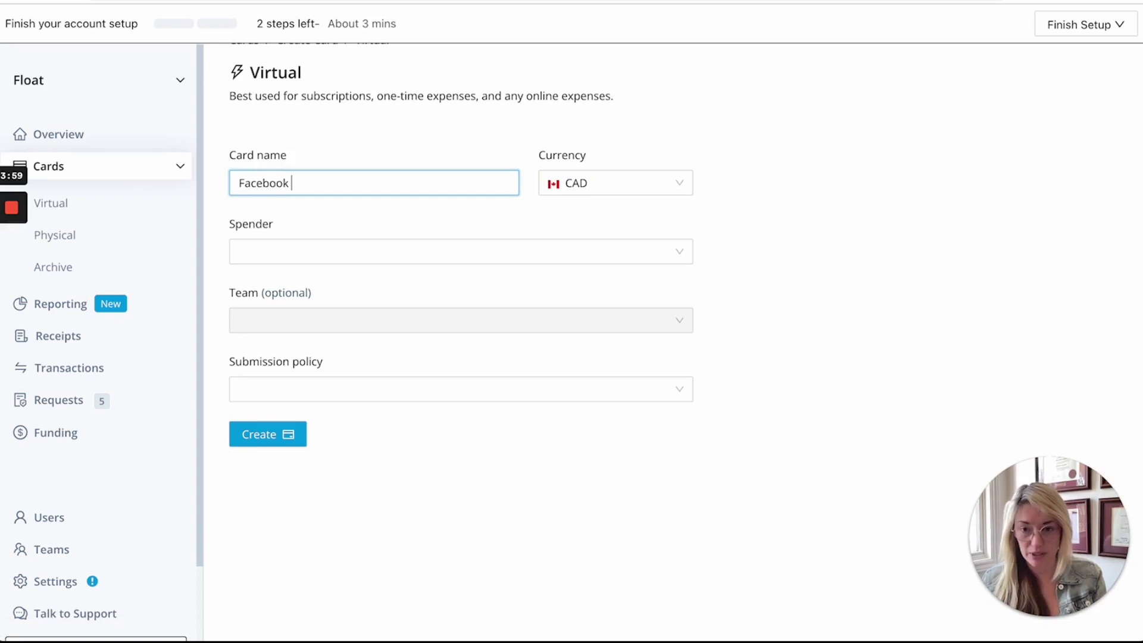
{"action": "left_click", "coordinate": [319, 256]}
{"action": "scroll", "coordinate": [305, 379], "scroll_direction": "down", "scroll_amount": 4}
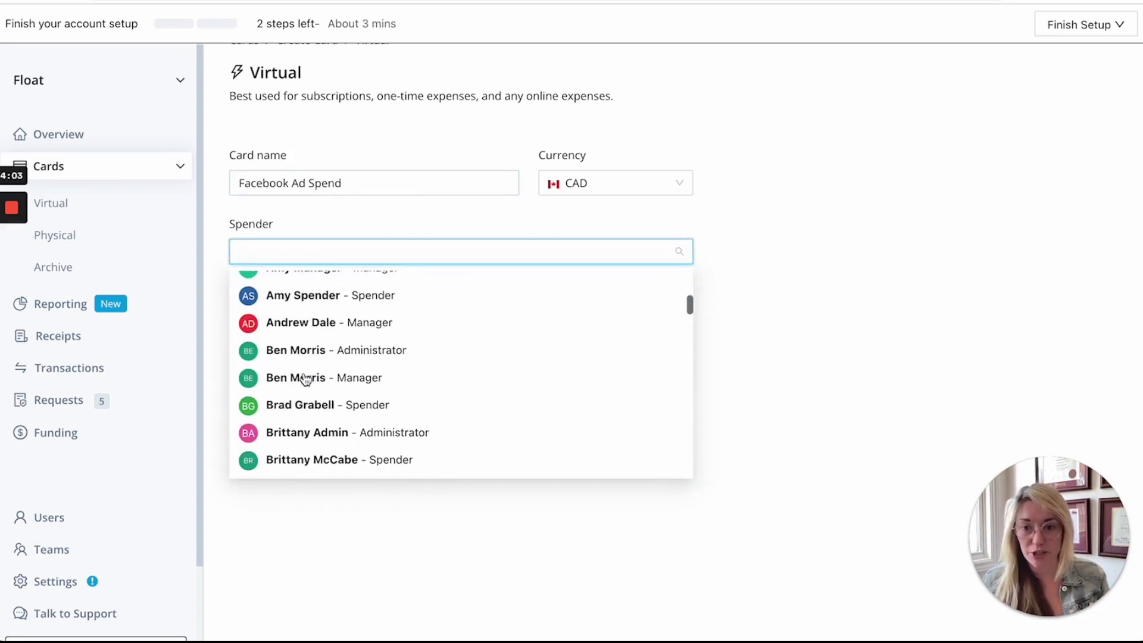
{"action": "left_click", "coordinate": [309, 299]}
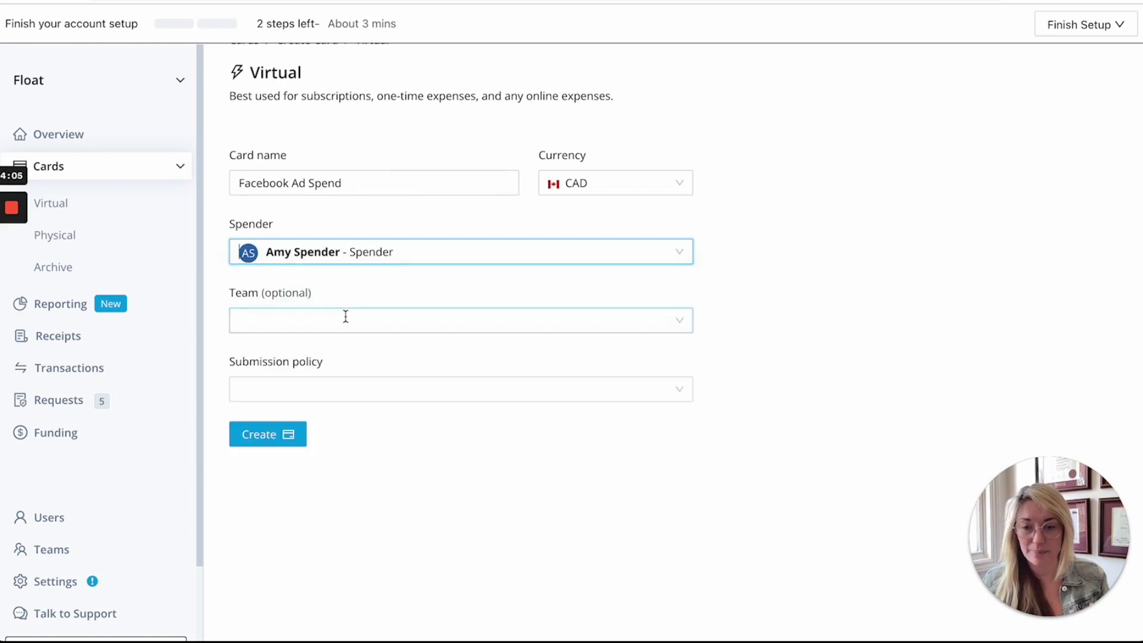
{"action": "left_click", "coordinate": [345, 317]}
{"action": "left_click", "coordinate": [307, 351]}
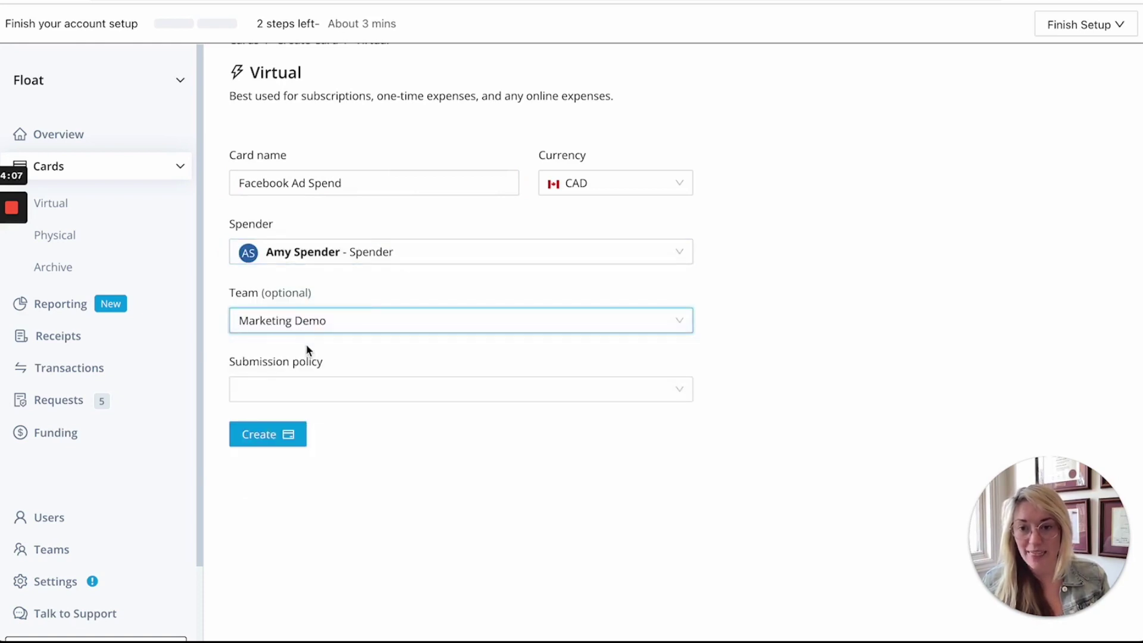
Step: Apply the Marketing Spend submission policy and create the virtual card
{"action": "left_click", "coordinate": [293, 386]}
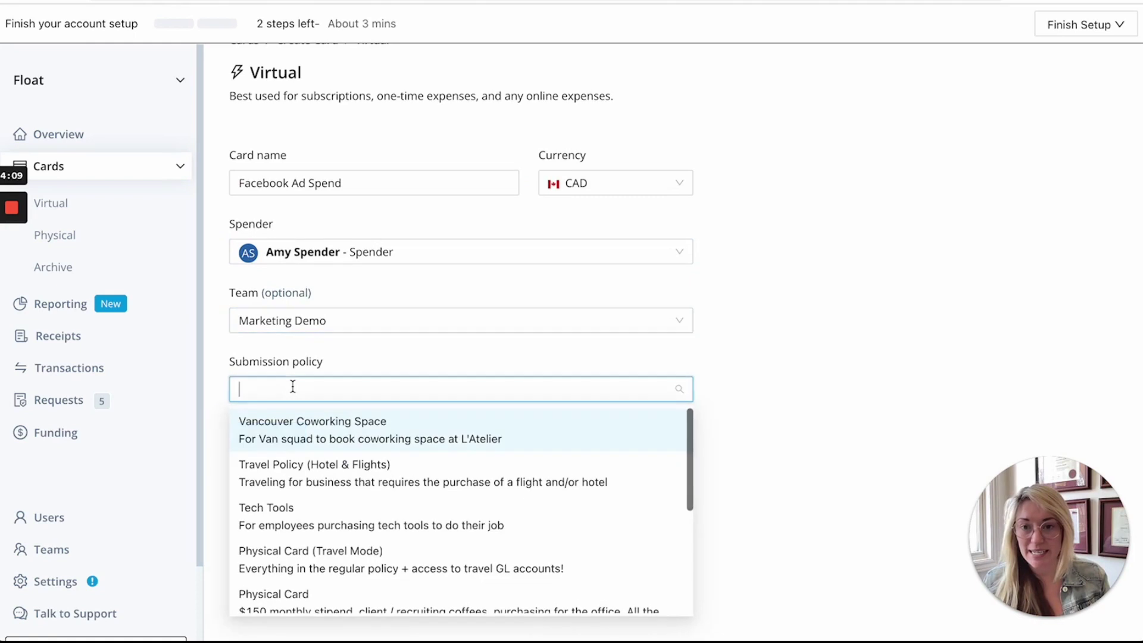
{"action": "scroll", "coordinate": [400, 451], "scroll_direction": "down", "scroll_amount": 3}
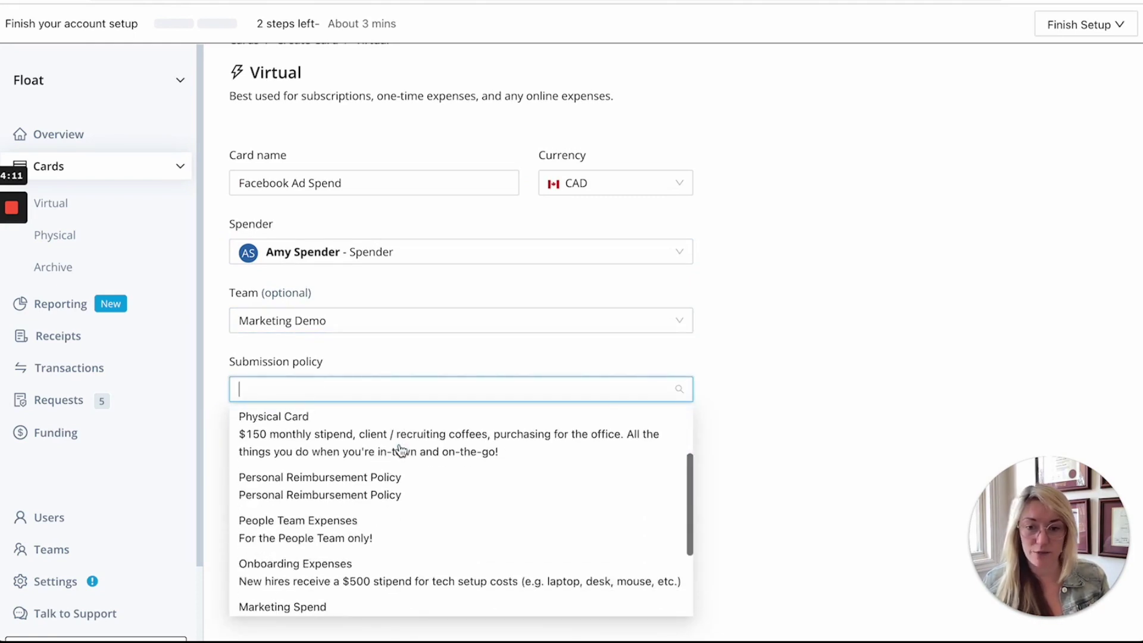
{"action": "scroll", "coordinate": [400, 451], "scroll_direction": "down", "scroll_amount": 3}
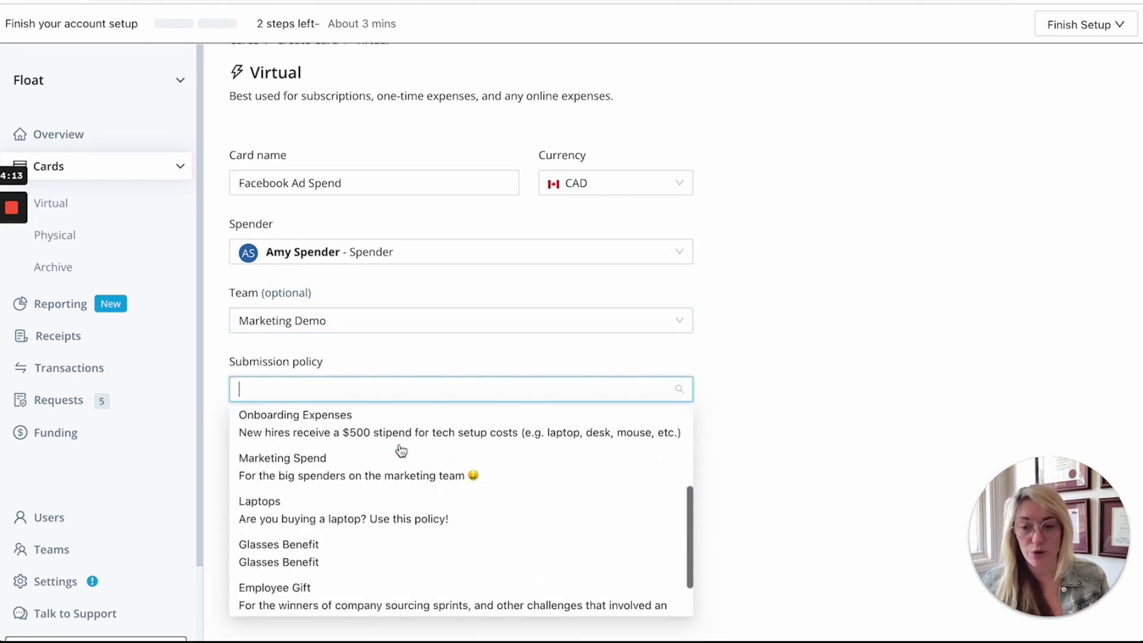
{"action": "scroll", "coordinate": [401, 450], "scroll_direction": "up", "scroll_amount": 3}
{"action": "scroll", "coordinate": [401, 451], "scroll_direction": "down", "scroll_amount": 3}
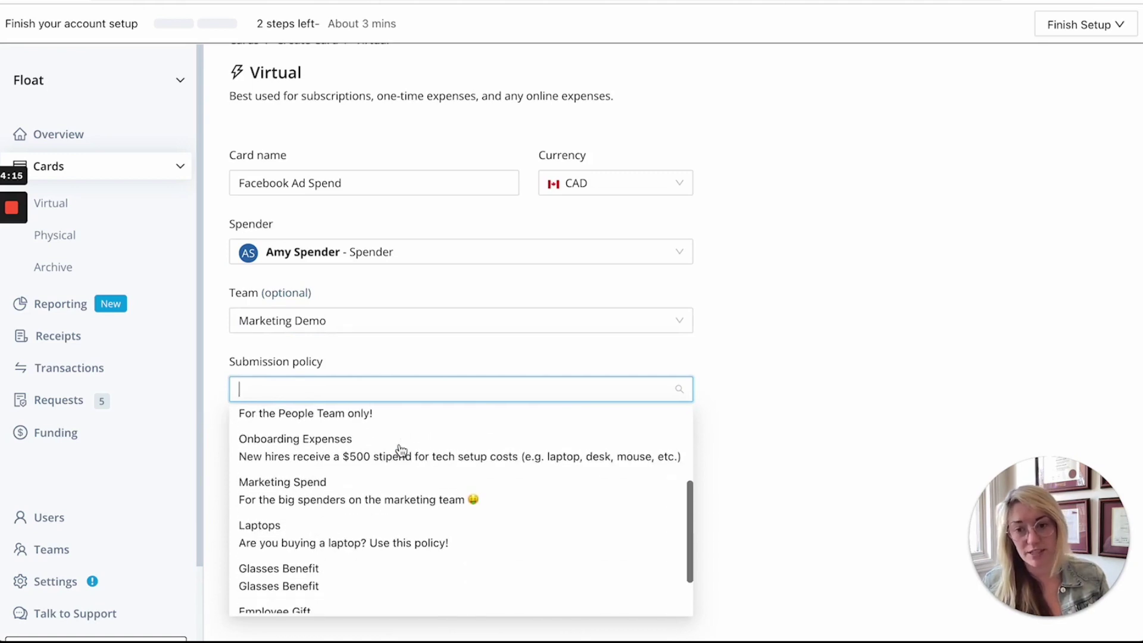
{"action": "left_click", "coordinate": [360, 490]}
{"action": "scroll", "coordinate": [359, 491], "scroll_direction": "down", "scroll_amount": 3}
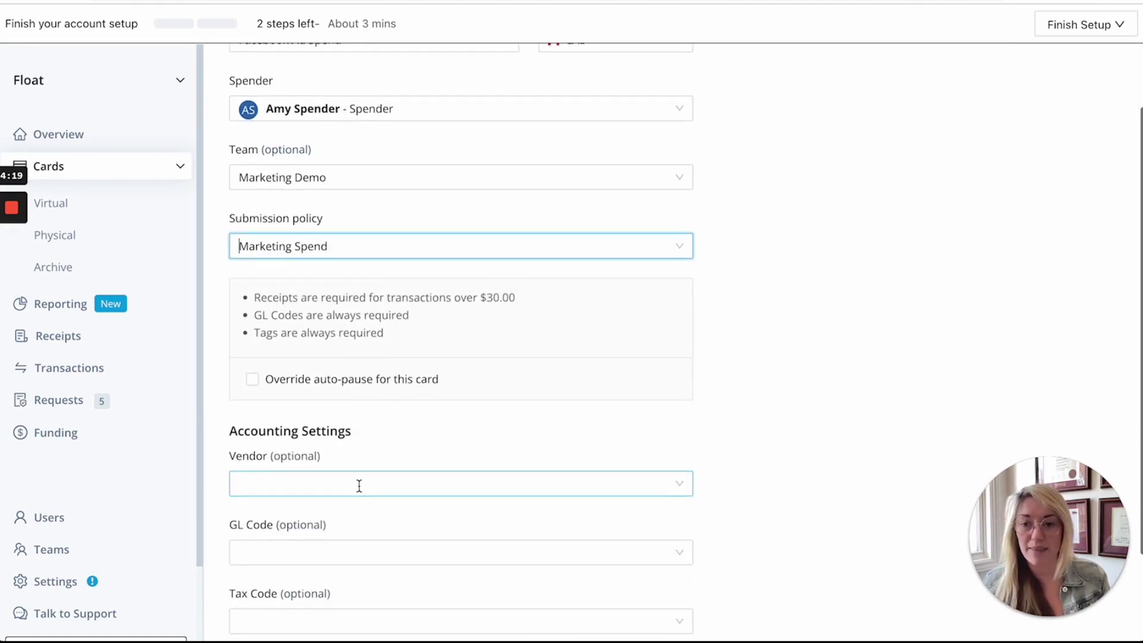
{"action": "scroll", "coordinate": [359, 485], "scroll_direction": "down", "scroll_amount": 2}
{"action": "left_click", "coordinate": [267, 616]}
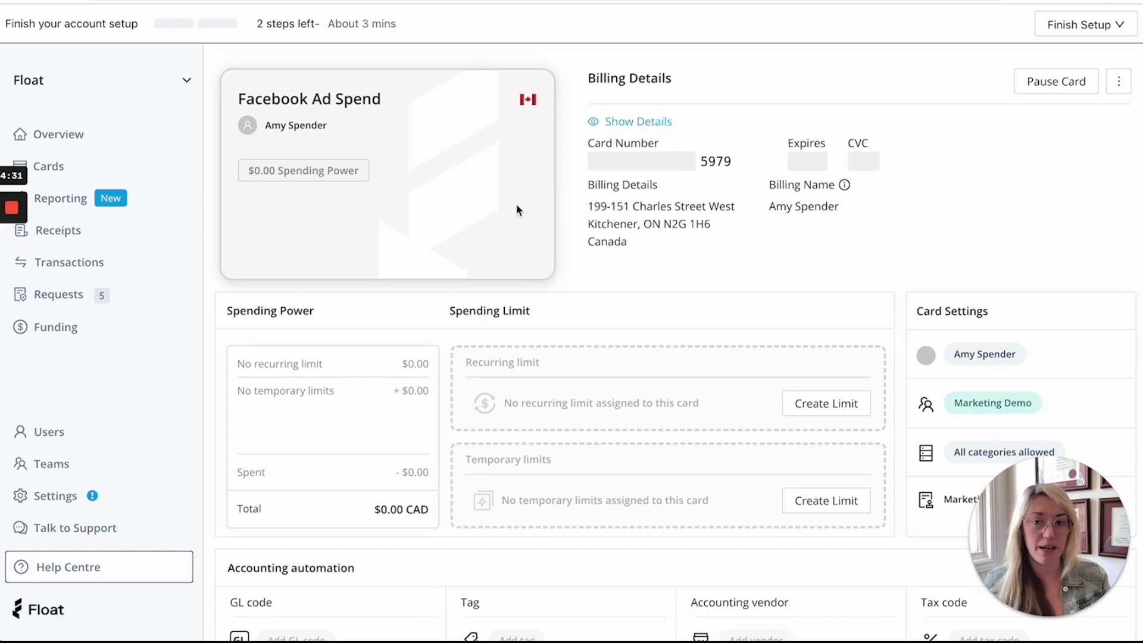
Step: Start a recurring limit on the Facebook Ad Spend card
{"action": "scroll", "coordinate": [354, 236], "scroll_direction": "down", "scroll_amount": 1}
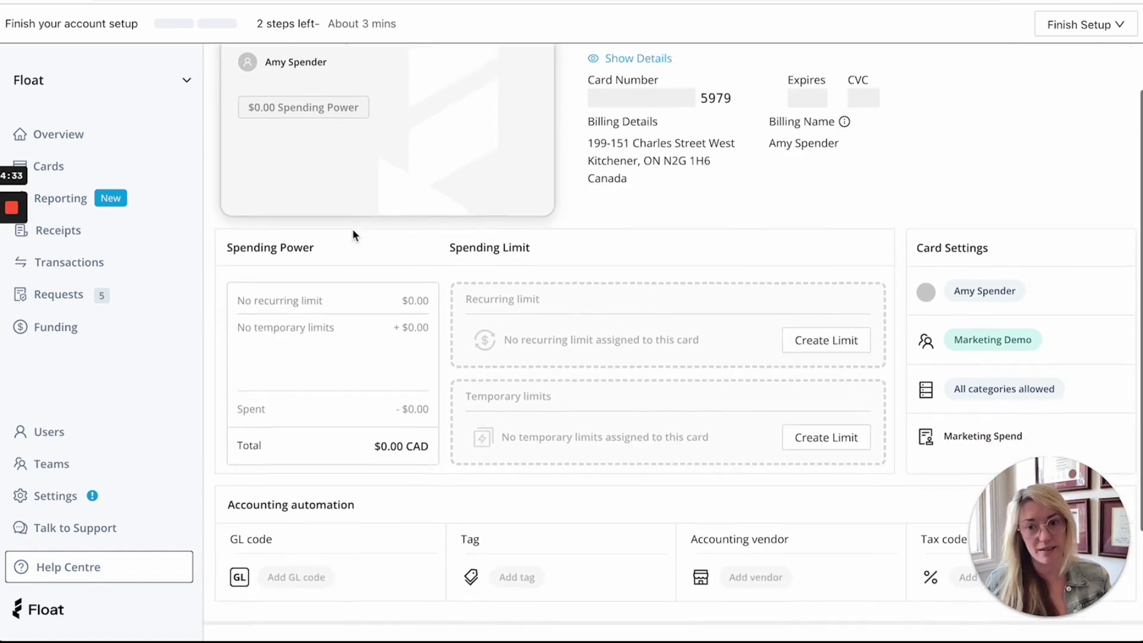
{"action": "scroll", "coordinate": [353, 236], "scroll_direction": "down", "scroll_amount": 1}
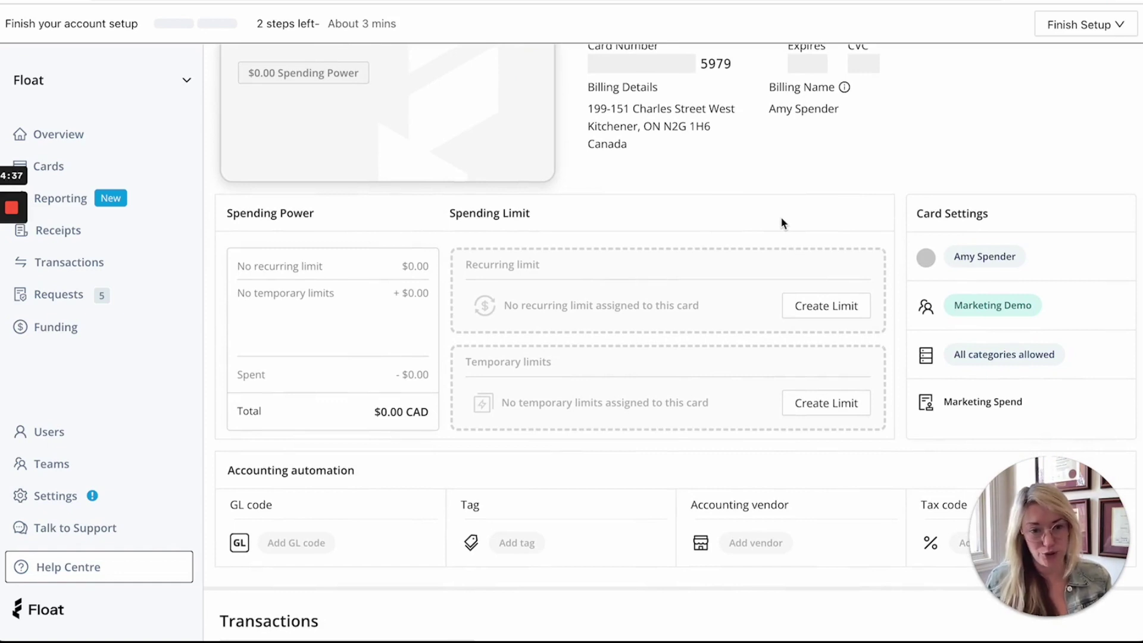
{"action": "scroll", "coordinate": [782, 223], "scroll_direction": "down", "scroll_amount": 1}
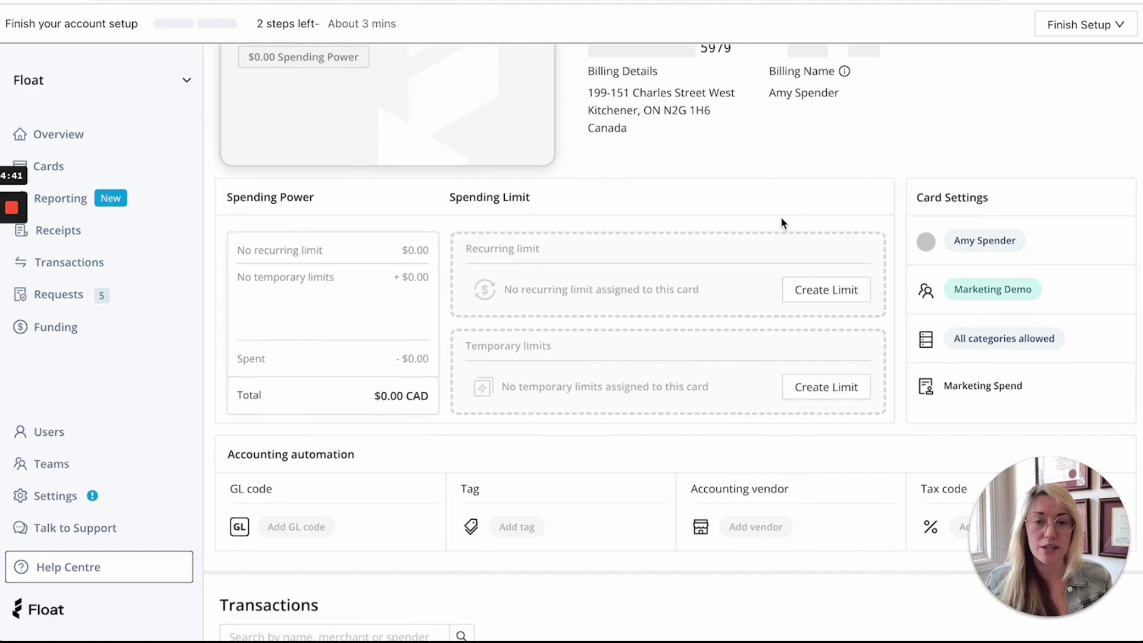
{"action": "left_click", "coordinate": [814, 290]}
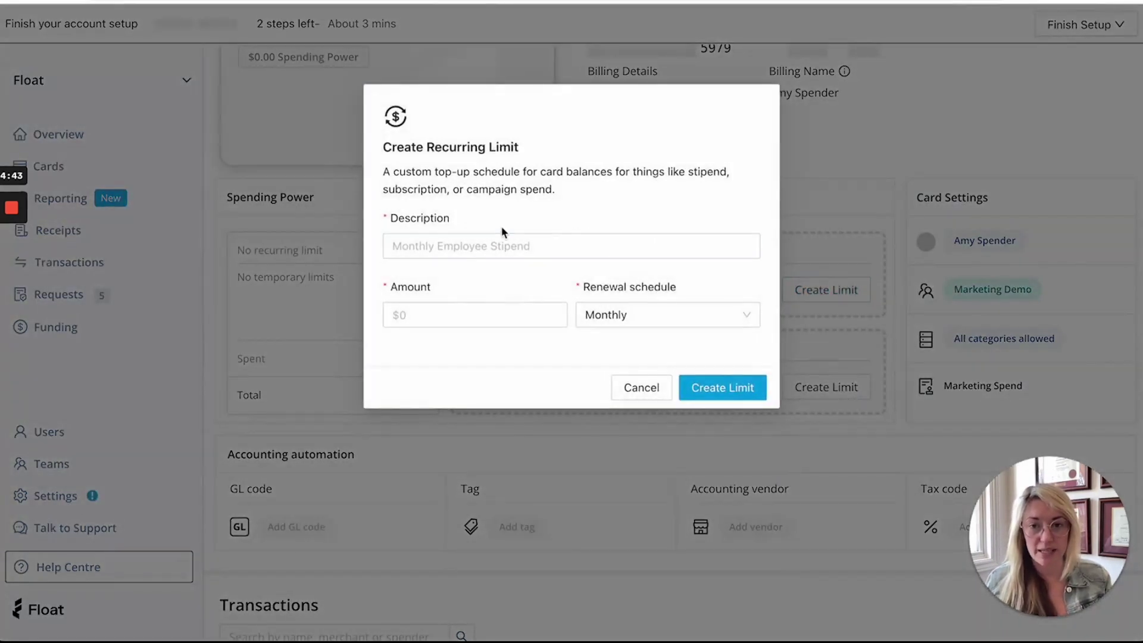
Step: Create a $500 'Monthly Ad Spend' recurring limit with Monthly renewal on the Facebook Ad Spend card
{"action": "left_click", "coordinate": [439, 241]}
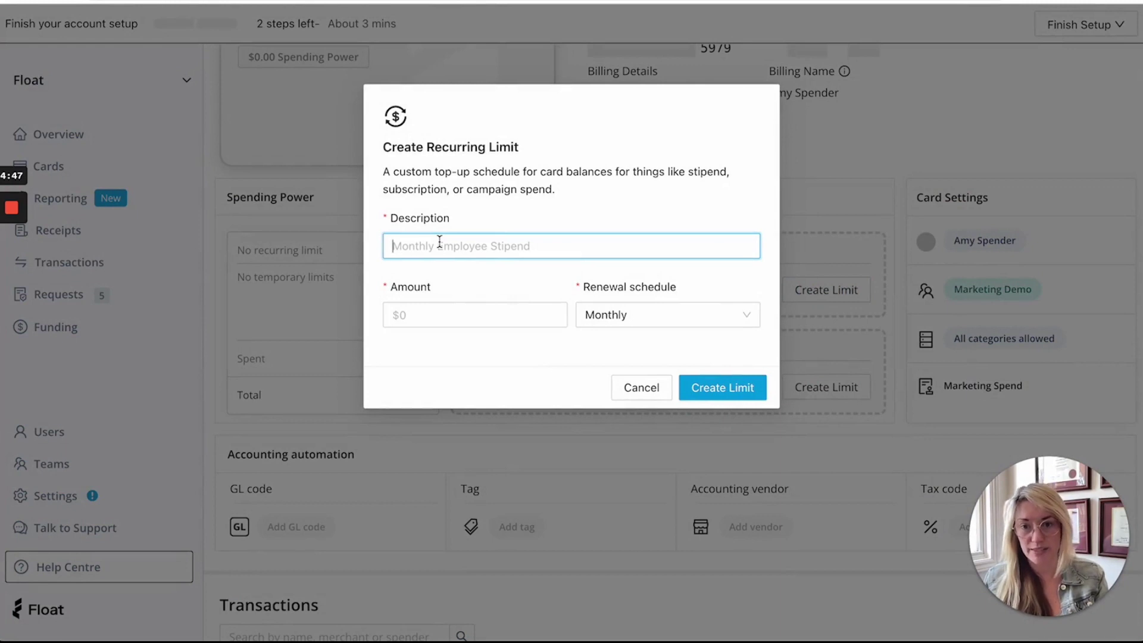
{"action": "type", "text": "Monthly Ad Spend"}
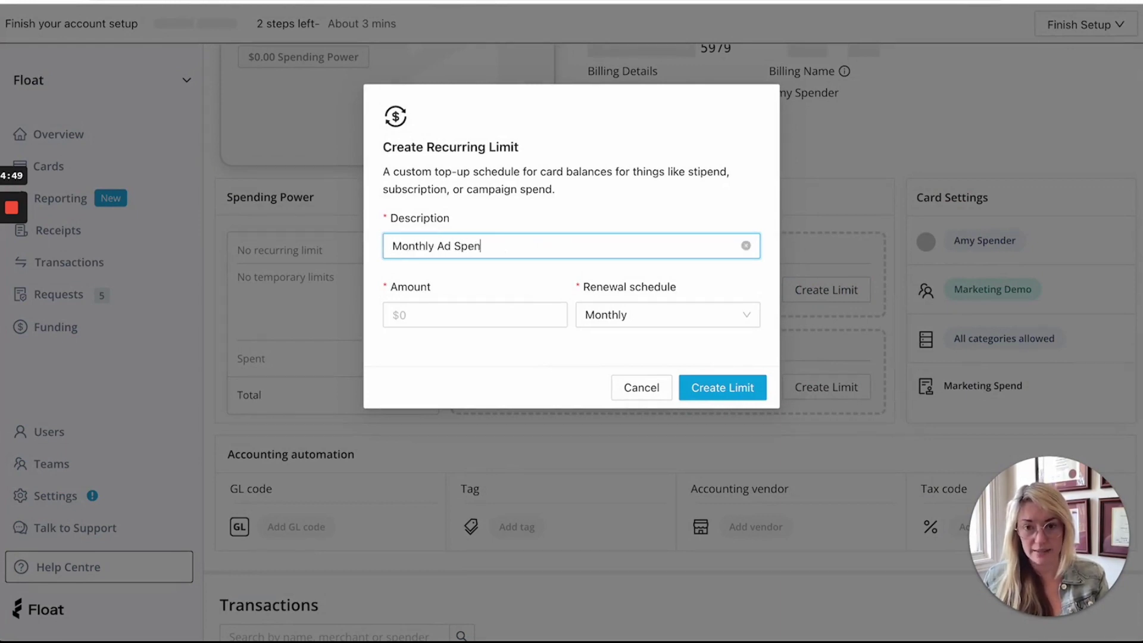
{"action": "left_click", "coordinate": [452, 315]}
{"action": "type", "text": "500"}
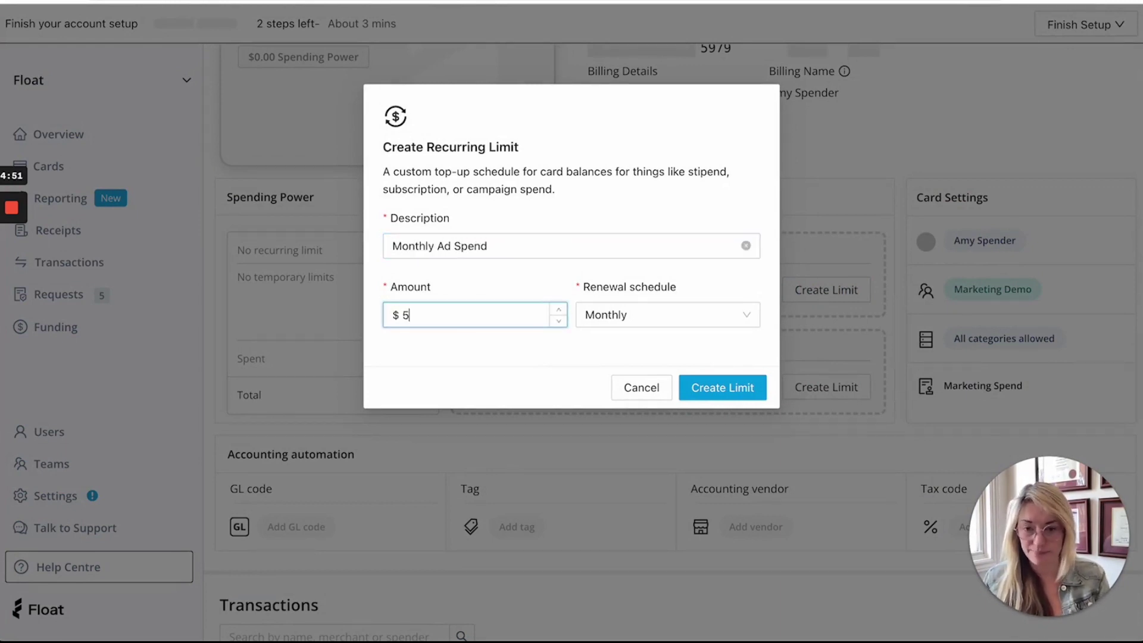
{"action": "left_click", "coordinate": [719, 384]}
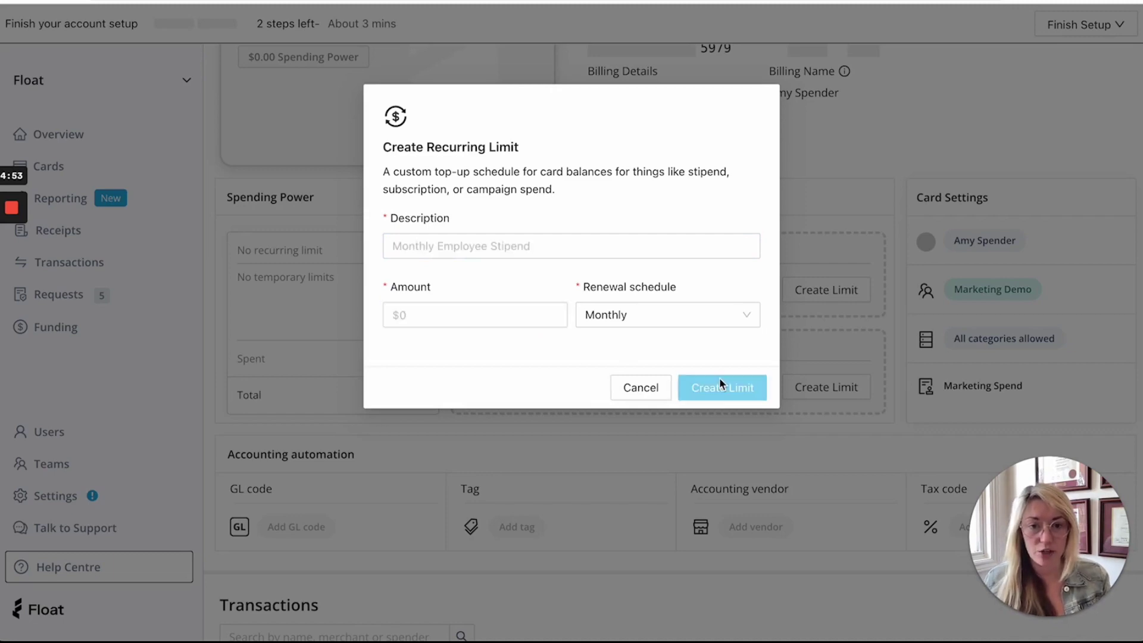
{"action": "scroll", "coordinate": [719, 384], "scroll_direction": "up", "scroll_amount": 2}
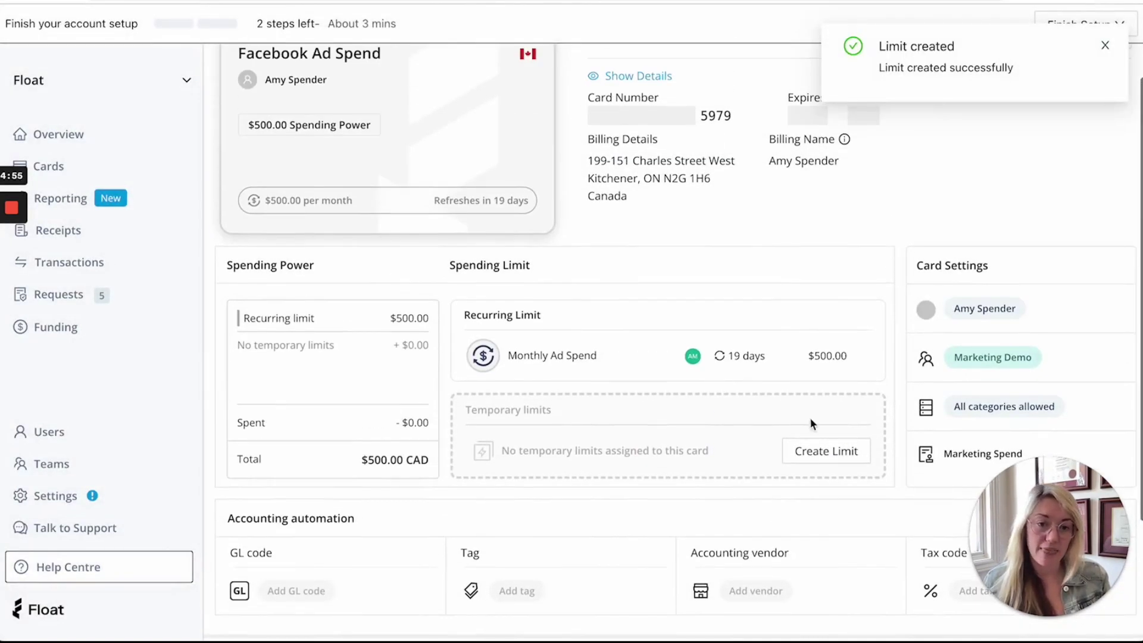
Step: Add a $100 'Campaign' temporary limit expiring 21 April 2023, lifting spending power to $600
{"action": "left_click", "coordinate": [818, 453]}
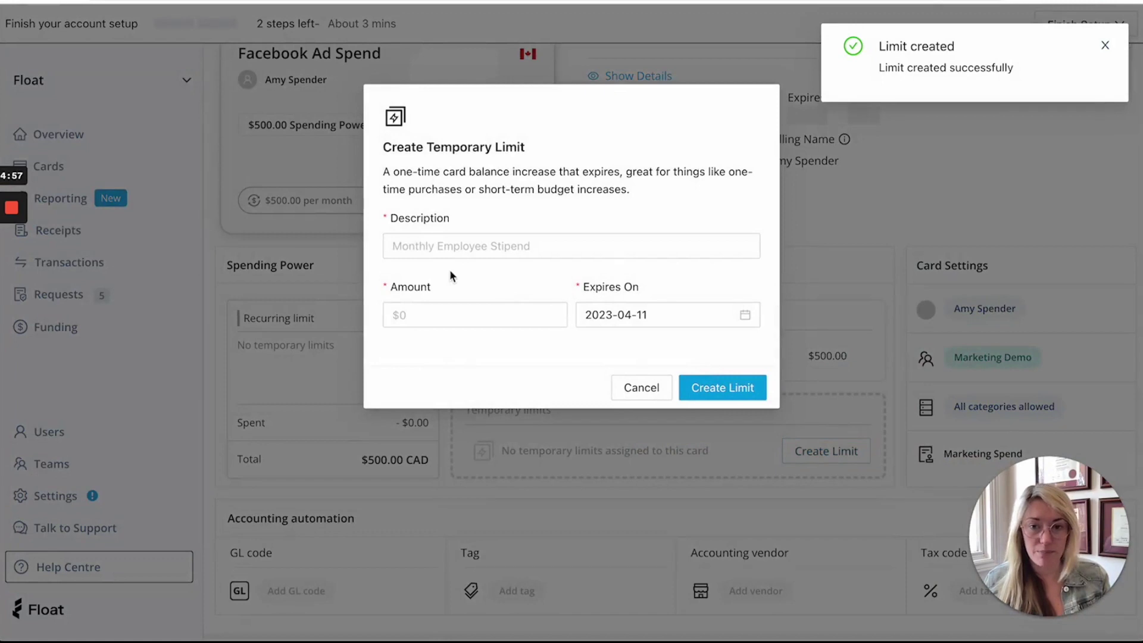
{"action": "left_click", "coordinate": [410, 244]}
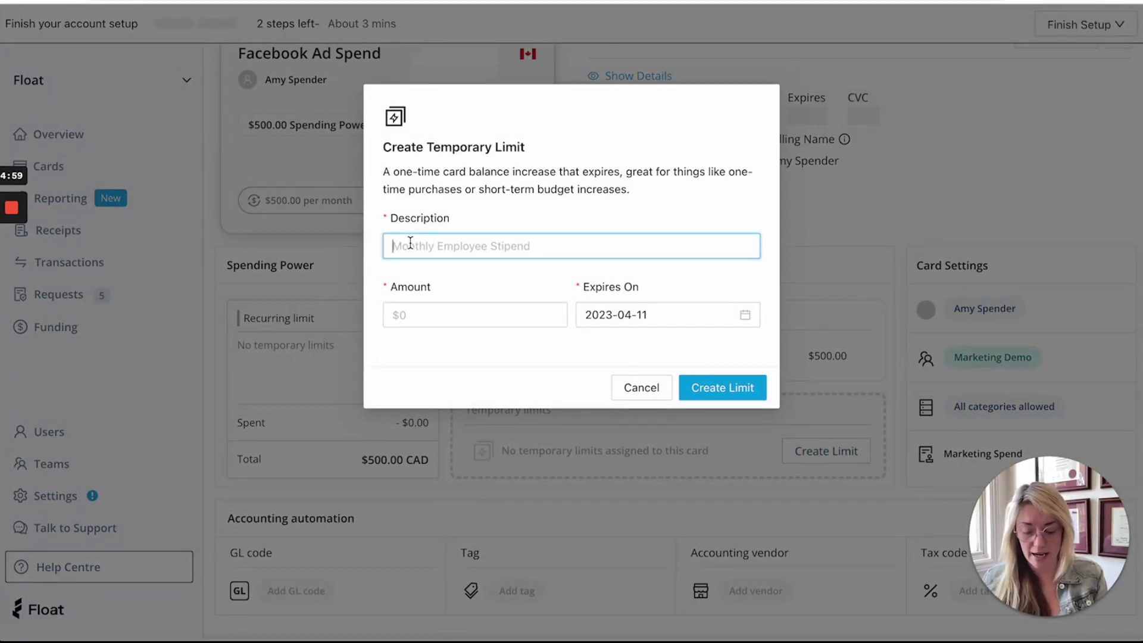
{"action": "type", "text": "Campaign"}
{"action": "left_click", "coordinate": [423, 314]}
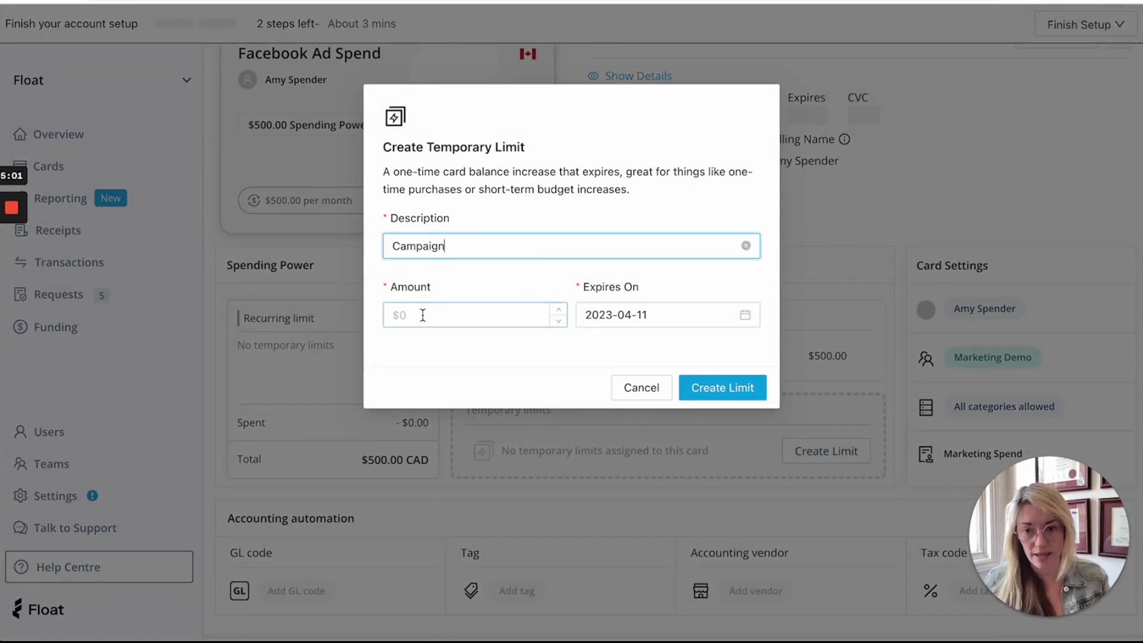
{"action": "type", "text": "100"}
{"action": "left_click", "coordinate": [671, 314]}
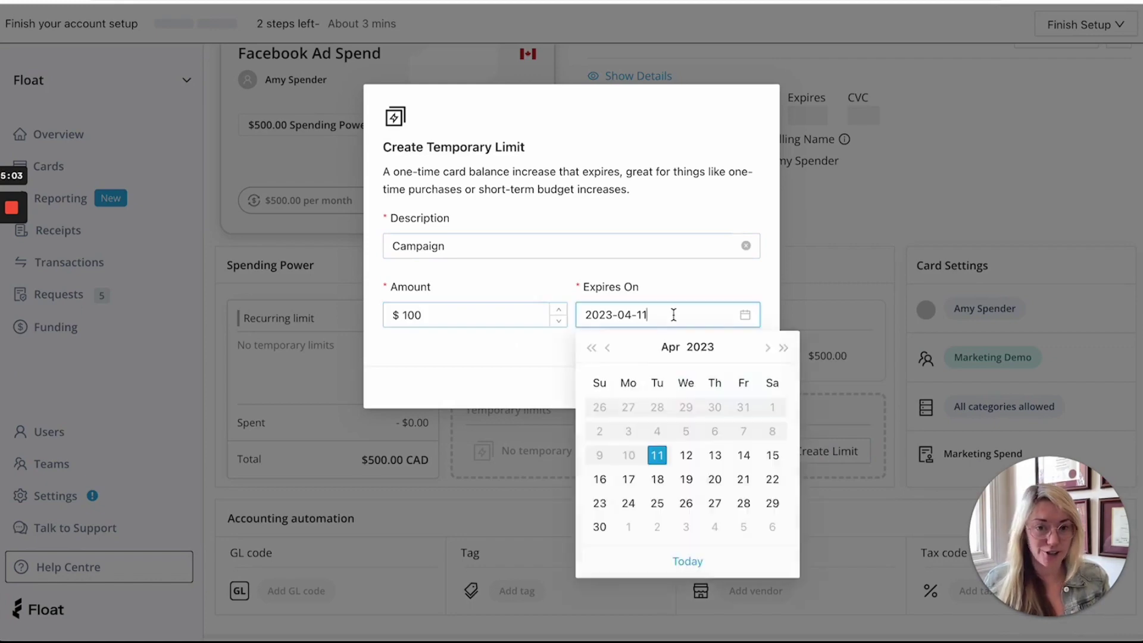
{"action": "left_click", "coordinate": [744, 480]}
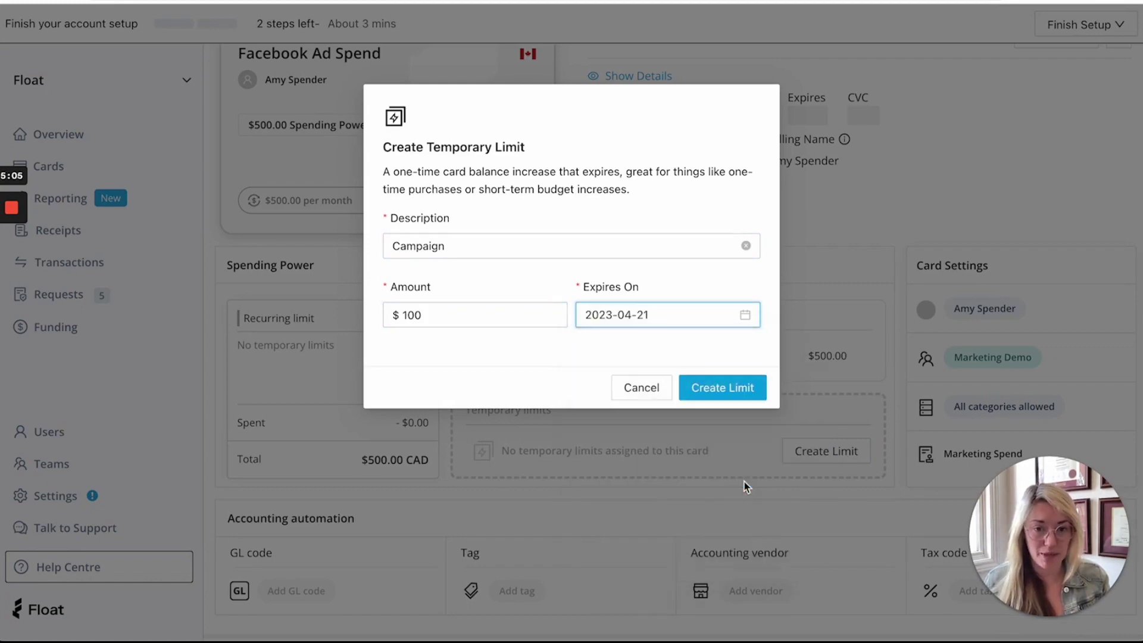
{"action": "left_click", "coordinate": [721, 384]}
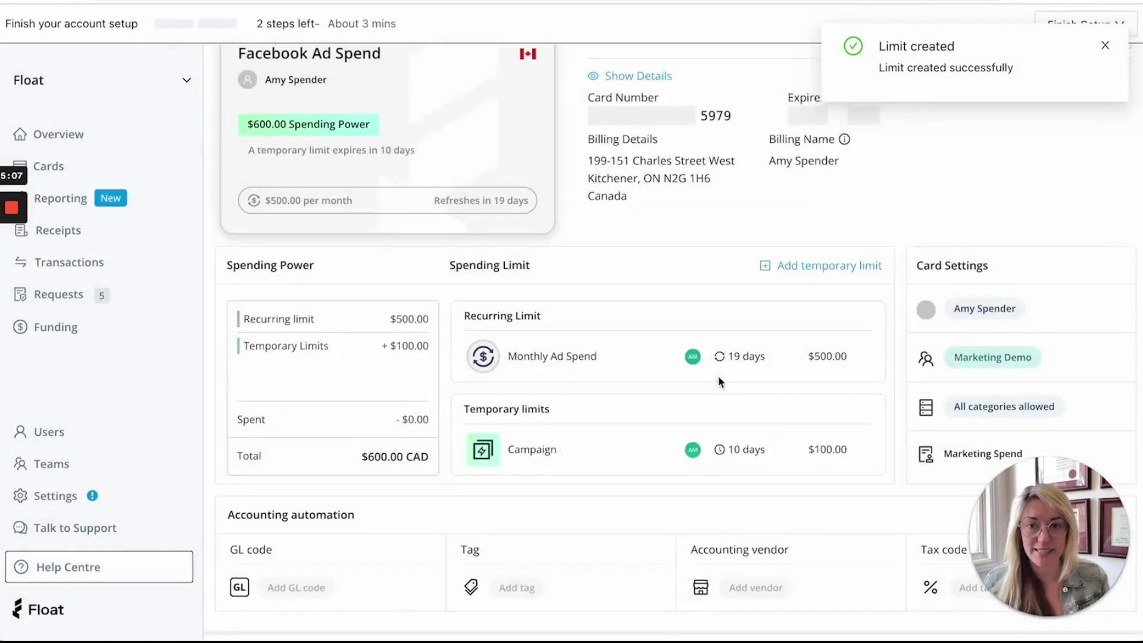
{"action": "scroll", "coordinate": [718, 376], "scroll_direction": "up", "scroll_amount": 1}
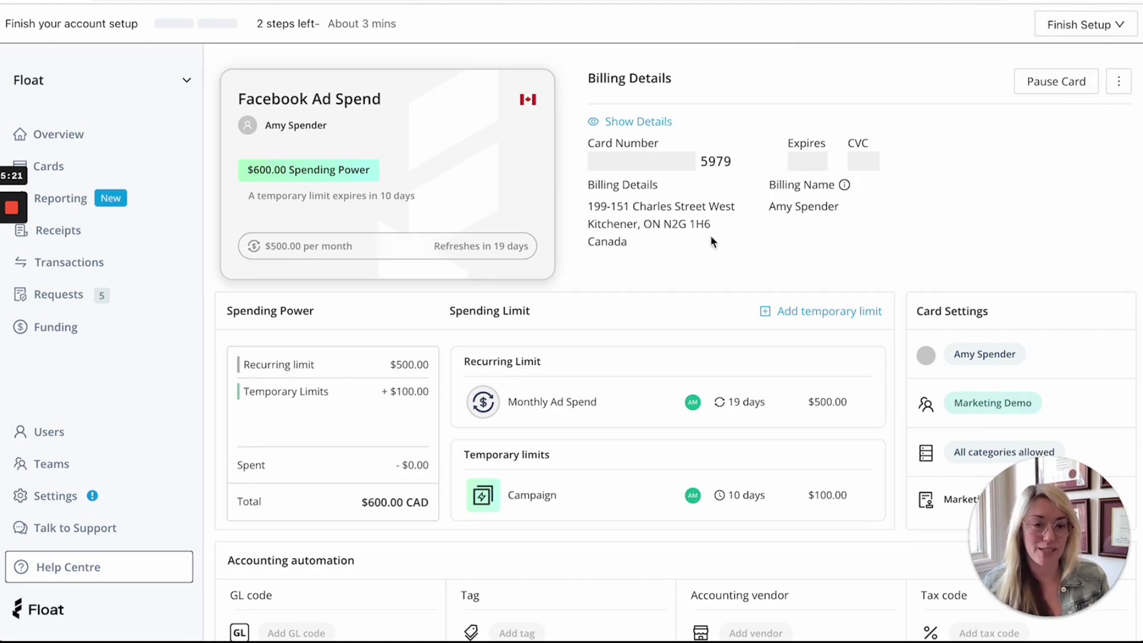
{"action": "scroll", "coordinate": [702, 263], "scroll_direction": "down", "scroll_amount": 2}
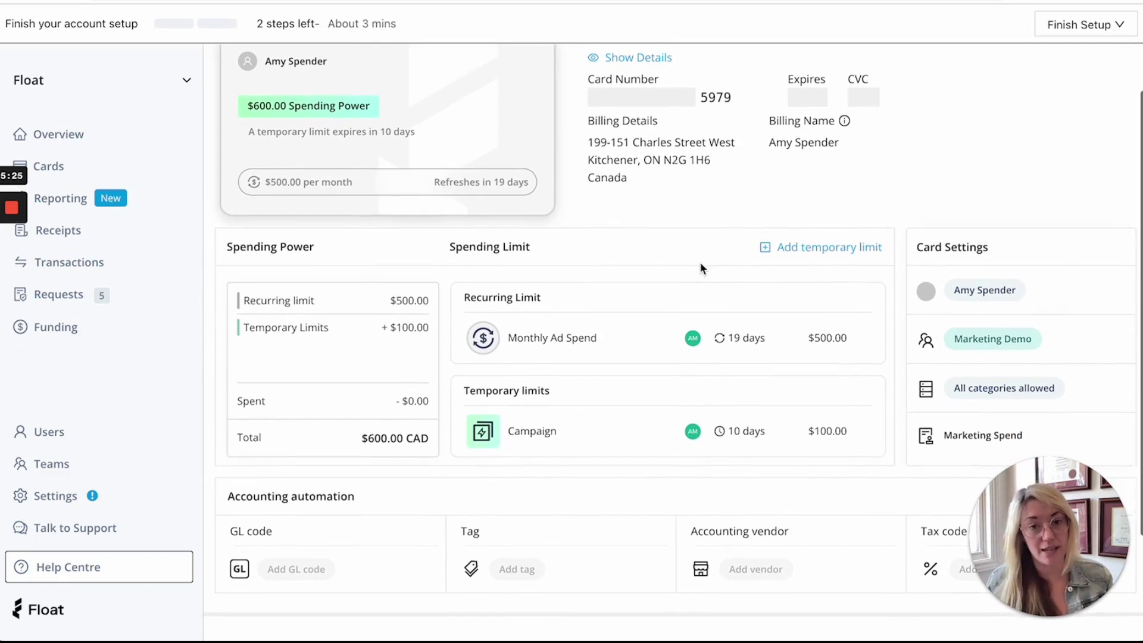
{"action": "scroll", "coordinate": [700, 265], "scroll_direction": "down", "scroll_amount": 1}
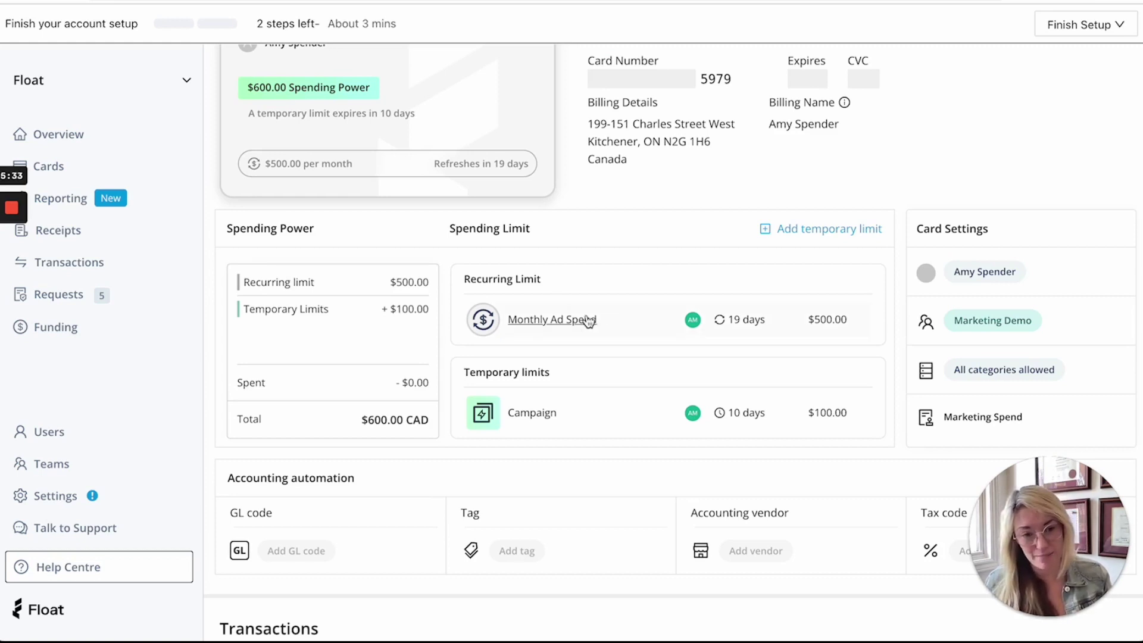
{"action": "scroll", "coordinate": [588, 320], "scroll_direction": "up", "scroll_amount": 2}
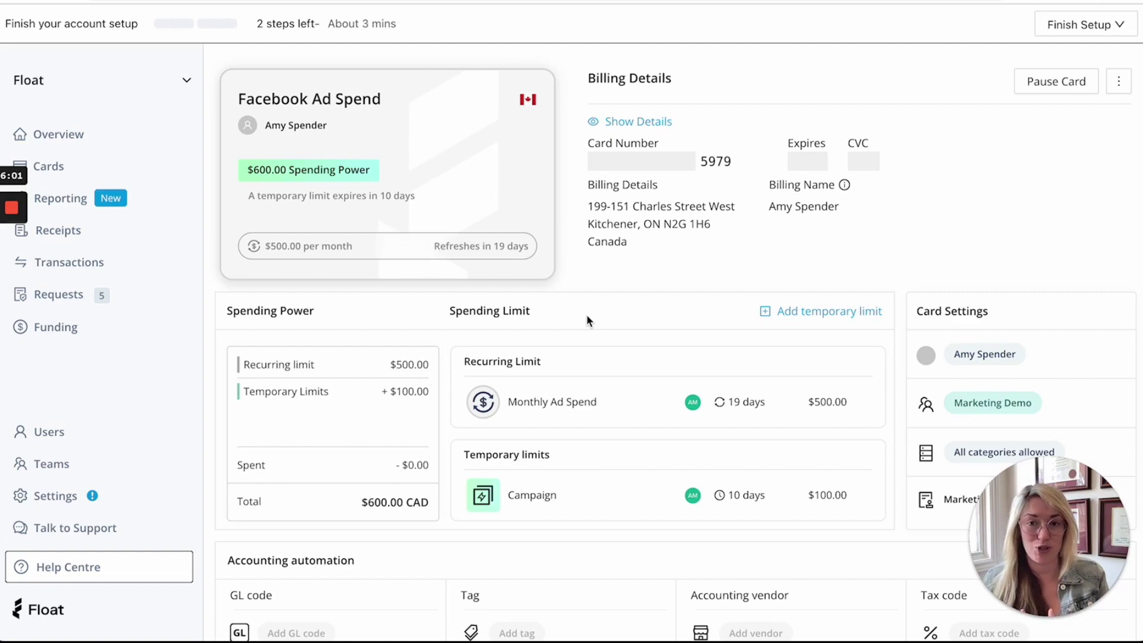
{"action": "scroll", "coordinate": [586, 321], "scroll_direction": "down", "scroll_amount": 2}
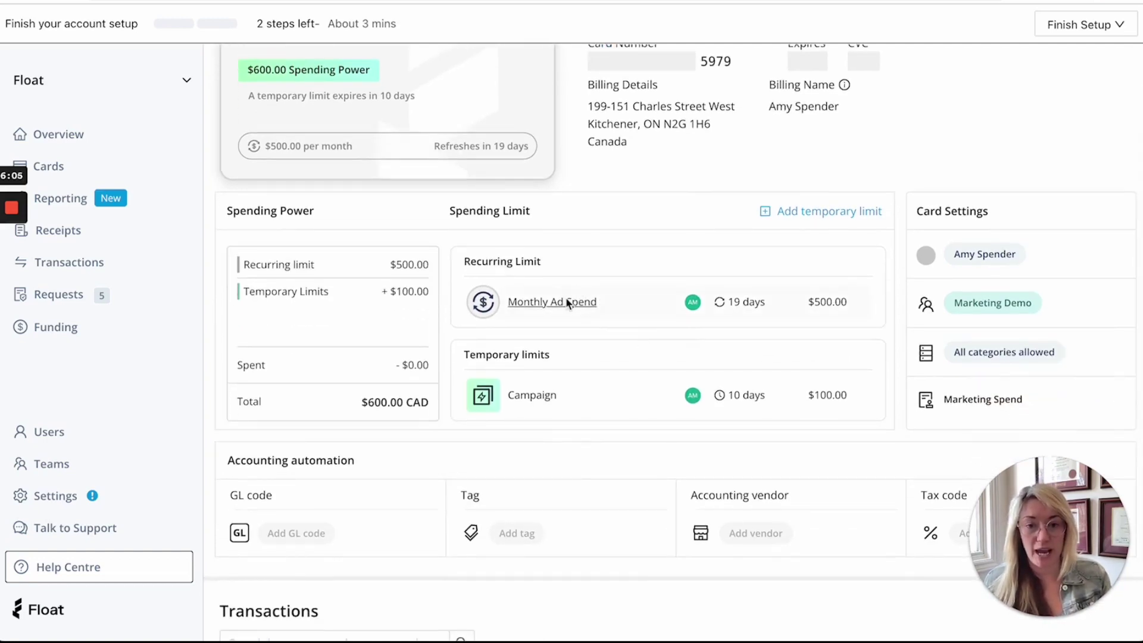
{"action": "left_click", "coordinate": [566, 299]}
Step: Delete the $500 Monthly Ad Spend recurring limit, dropping the card to $100 CAD spending power
{"action": "left_click", "coordinate": [432, 387]}
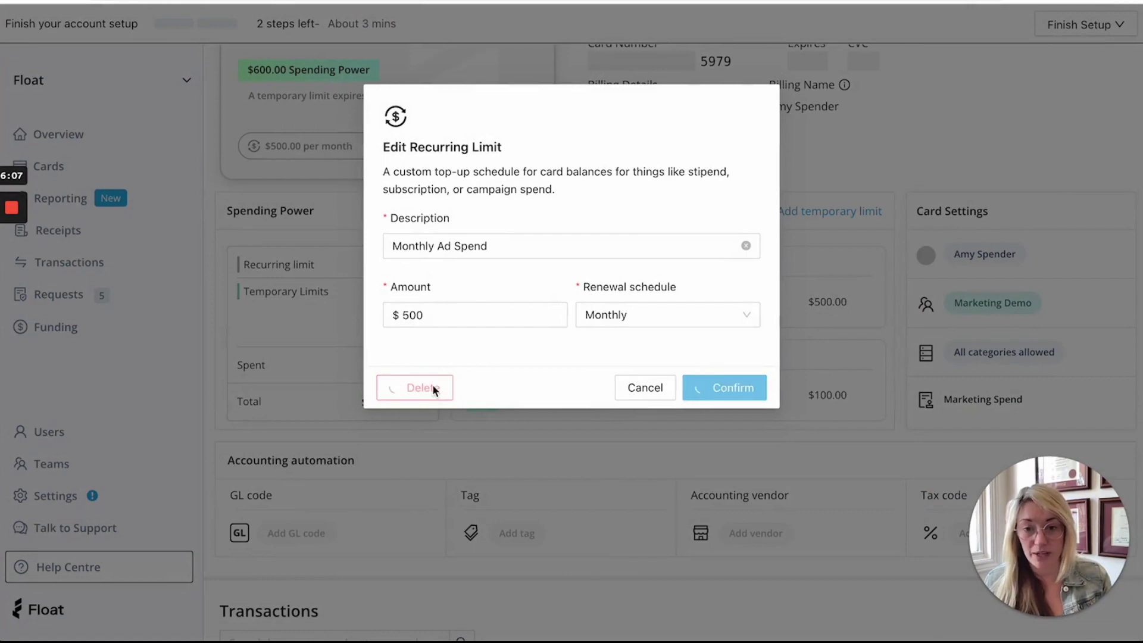
{"action": "scroll", "coordinate": [619, 366], "scroll_direction": "up", "scroll_amount": 2}
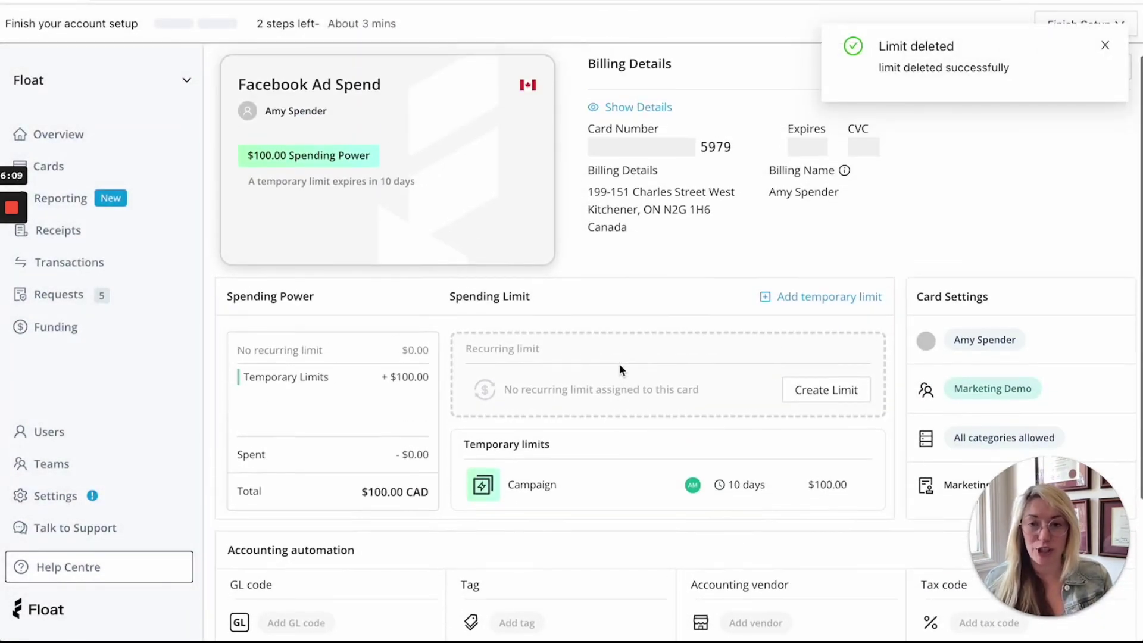